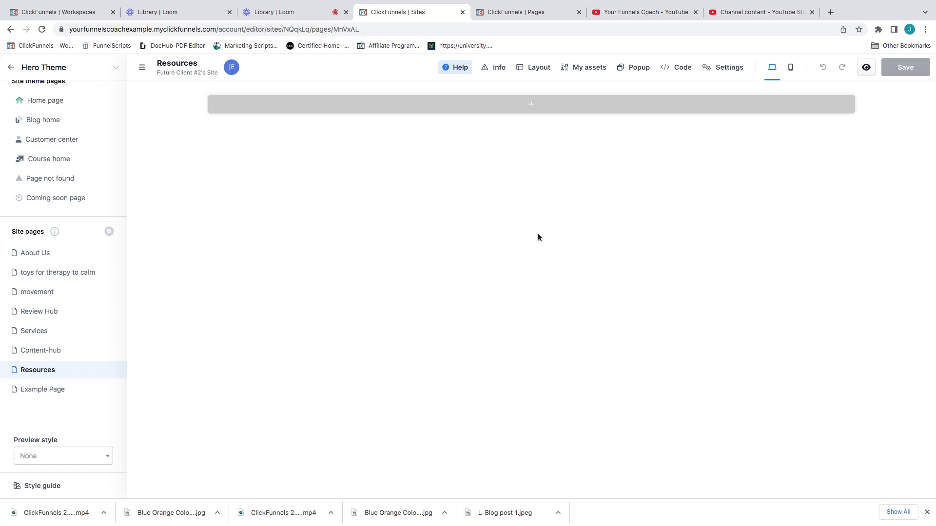
Add a blank full page section to the Resources page with a one-column row inside it
click(544, 108)
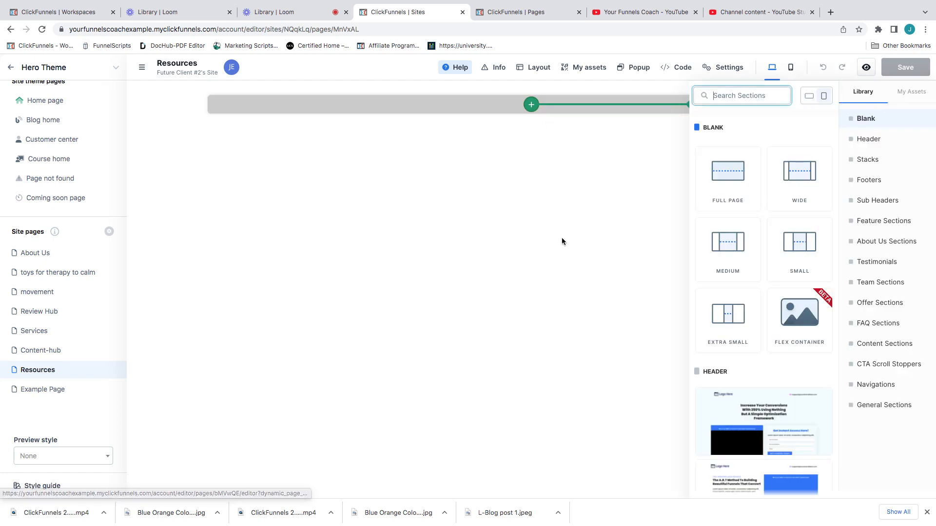
click(700, 201)
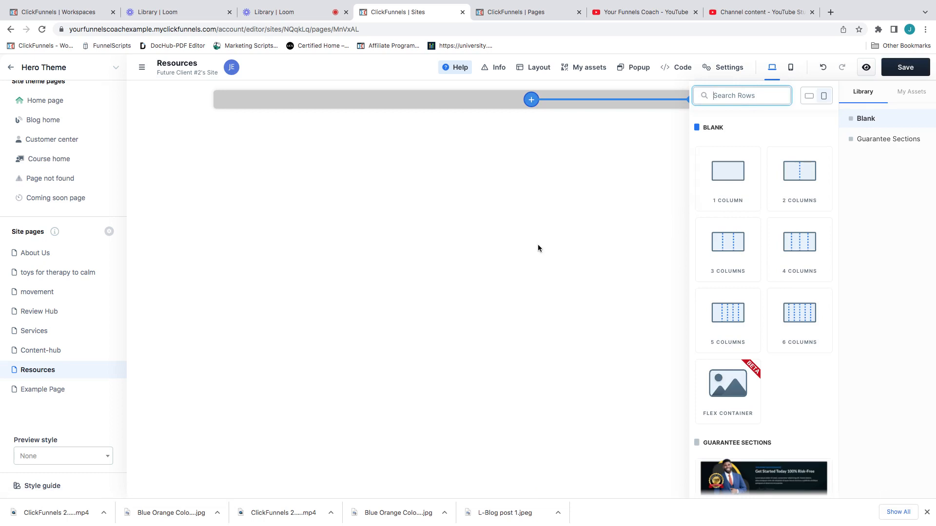
click(713, 184)
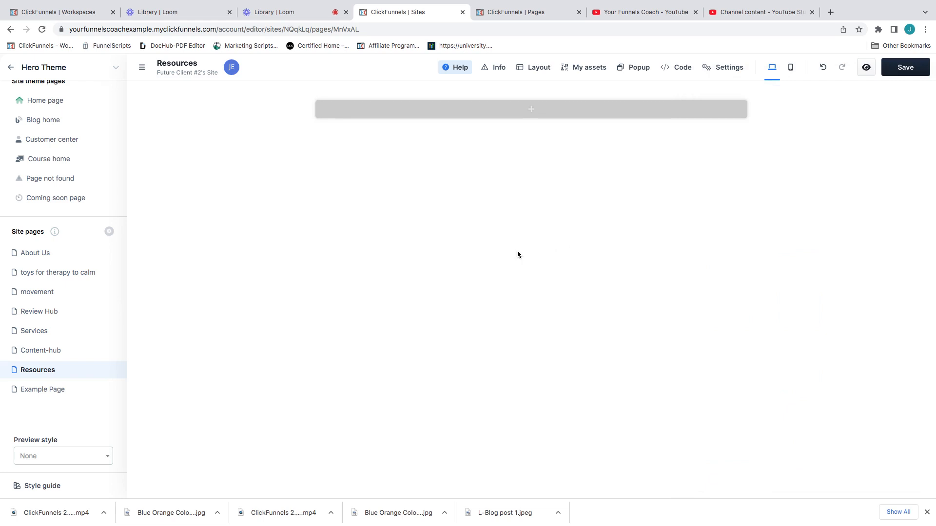
Place the saved Hero Theme Nav 1 section at the very top of the page, above the blank row
click(593, 72)
scroll(724, 223, down, 3)
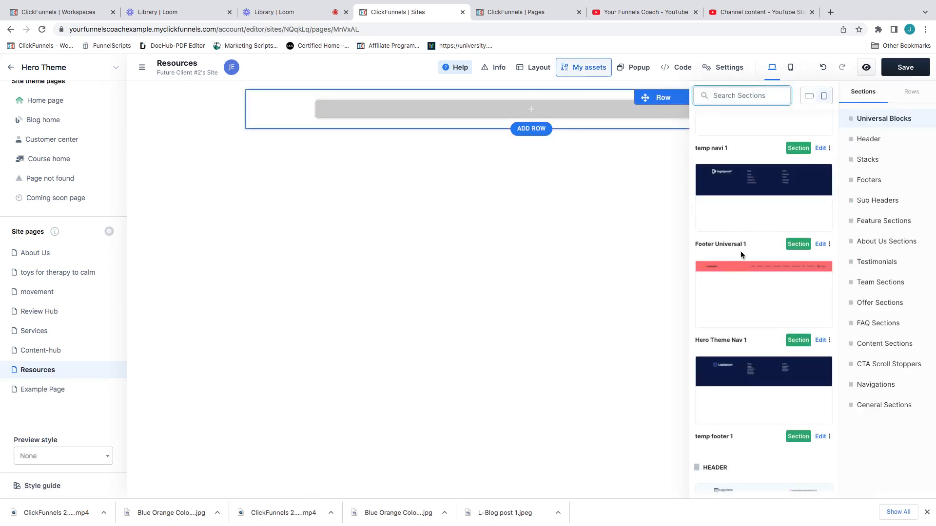
drag(751, 273, 544, 91)
Place a saved universal footer section with the page and social links directly below the blank section
click(576, 69)
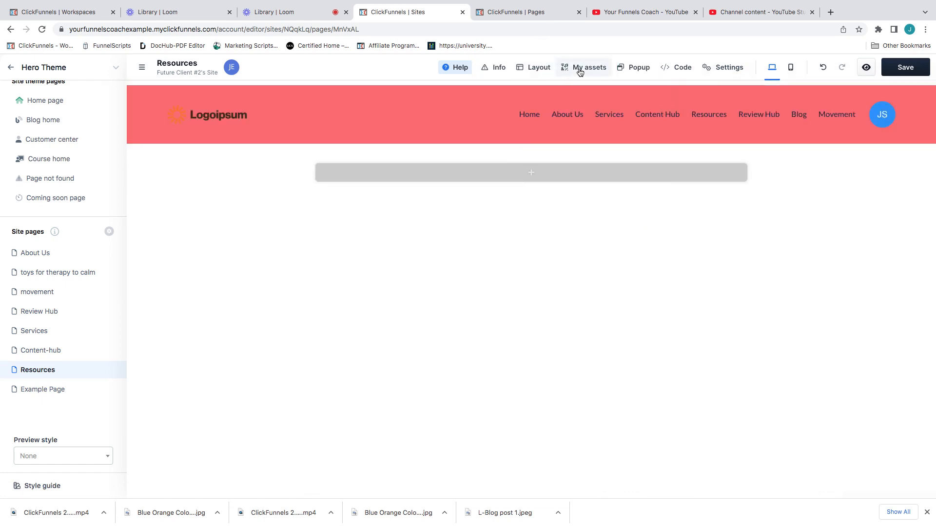
click(605, 73)
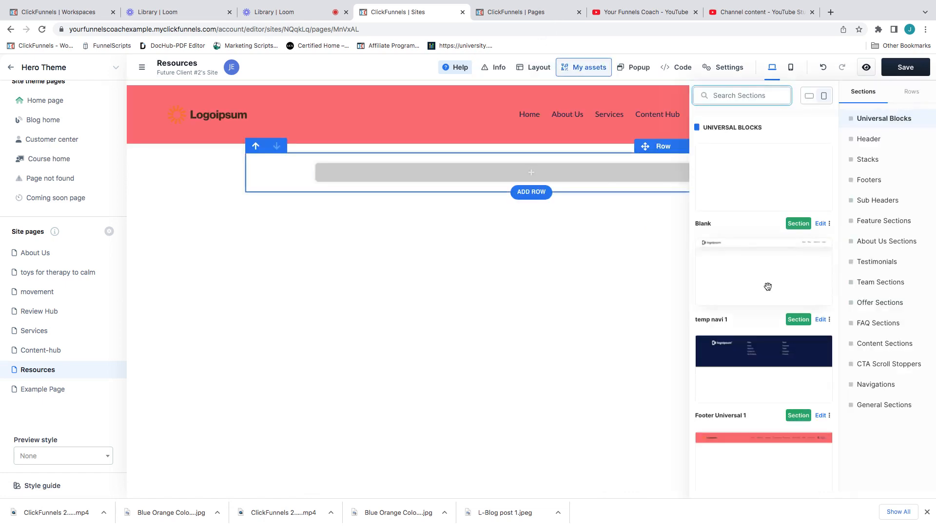
scroll(786, 462, down, 2)
drag(763, 300, 548, 250)
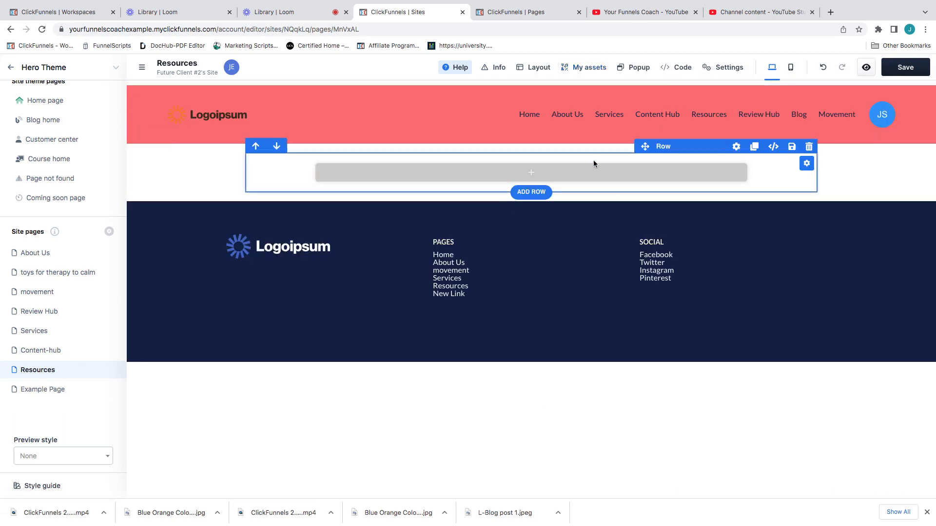
Replace the empty one-column row between the header and footer with a two-column row
click(531, 172)
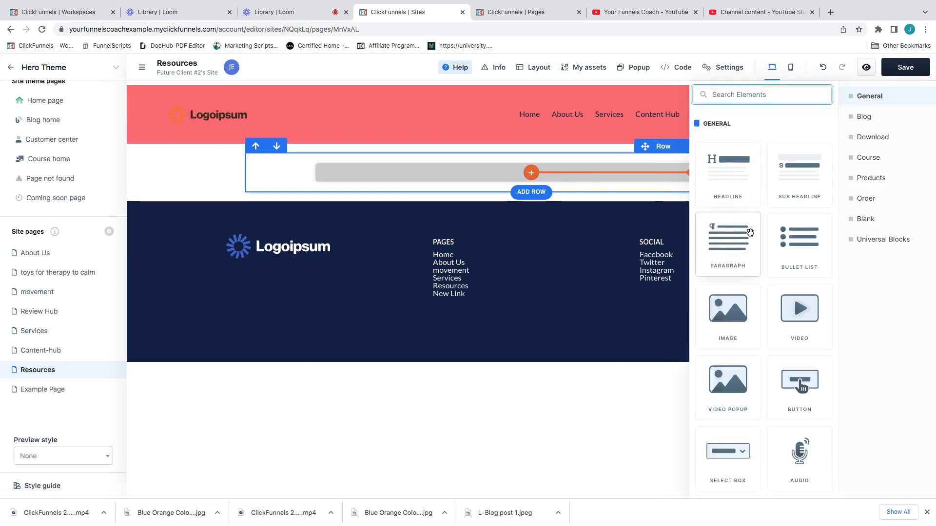
click(630, 190)
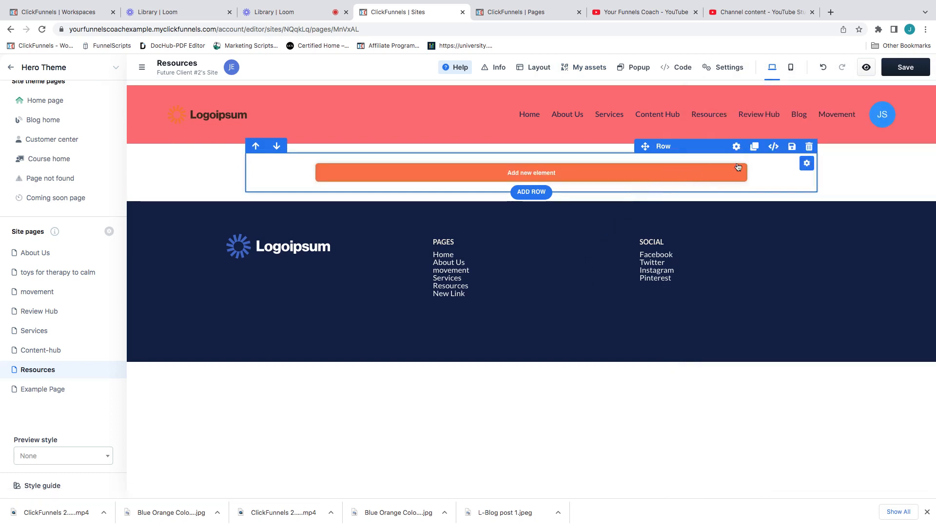
click(809, 147)
click(706, 167)
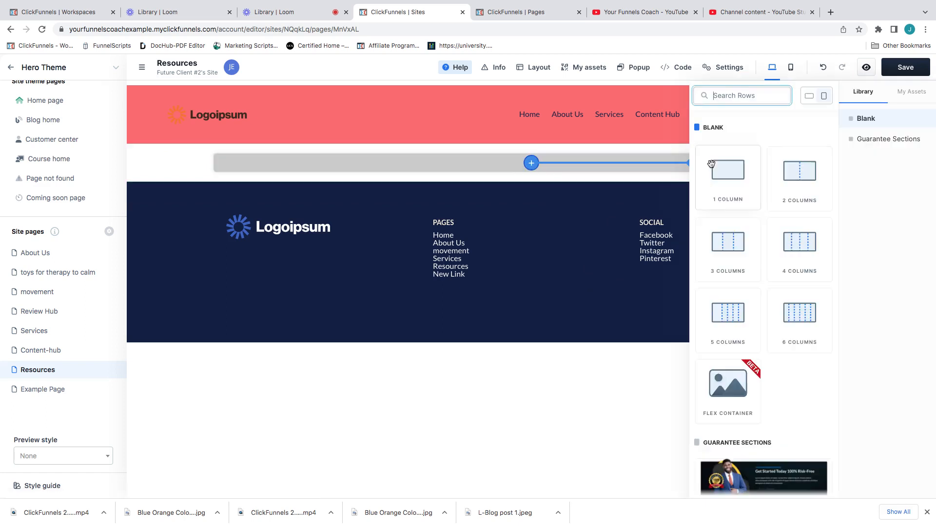
click(799, 192)
Fill the two-column row with a headline and a paragraph in its left column and an icon in its right column
click(444, 180)
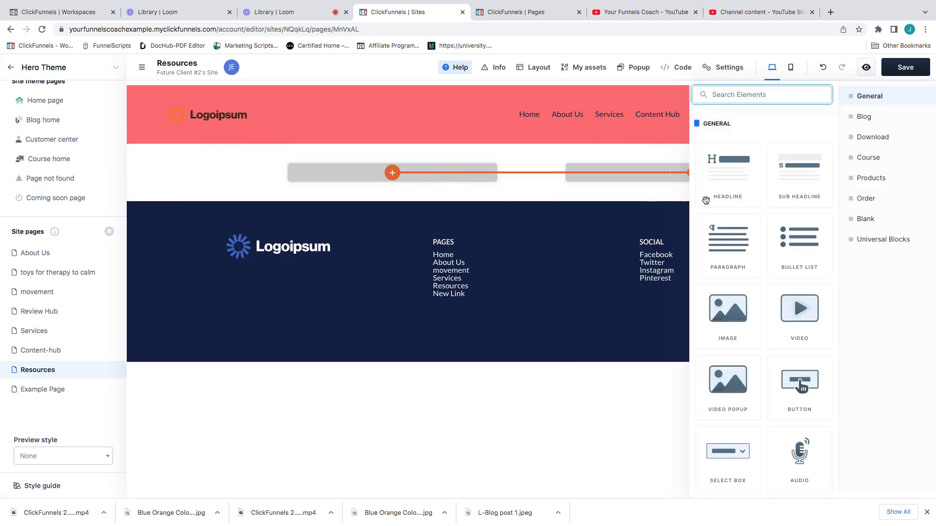
click(736, 191)
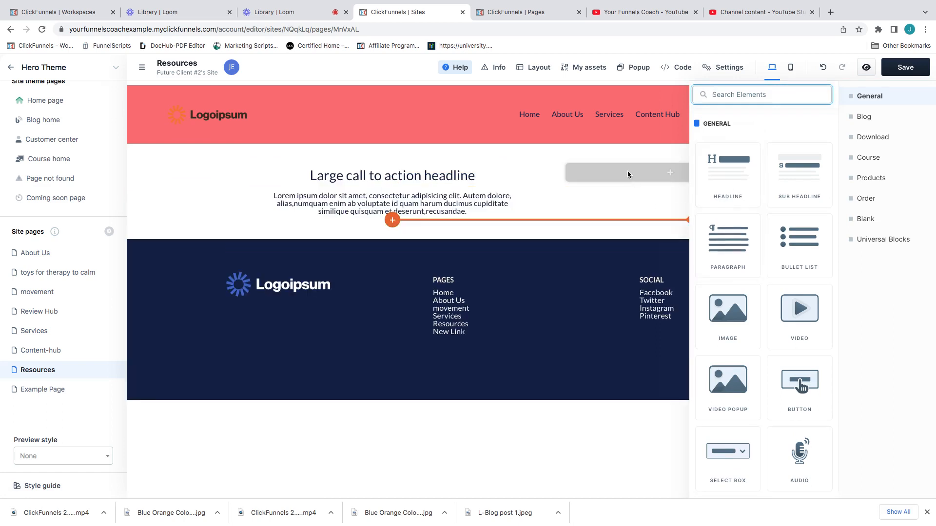
click(627, 175)
click(627, 174)
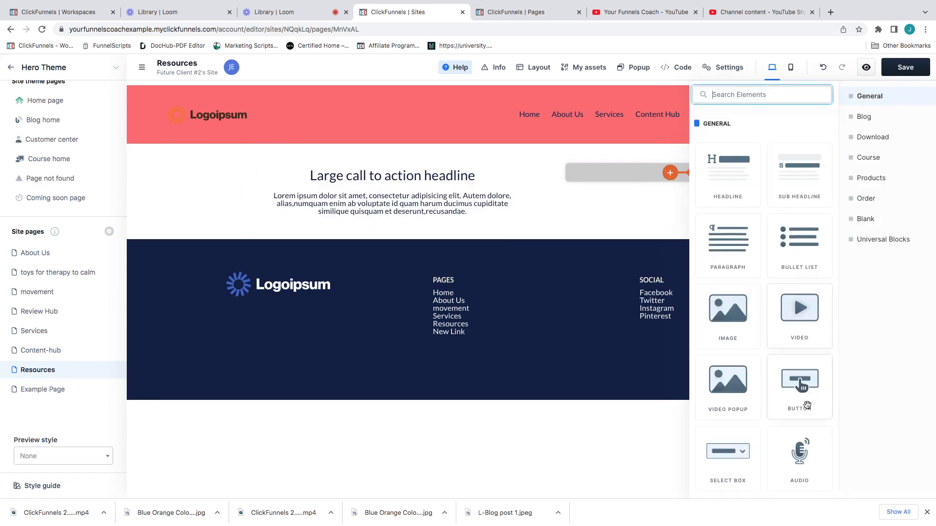
scroll(793, 399, down, 4)
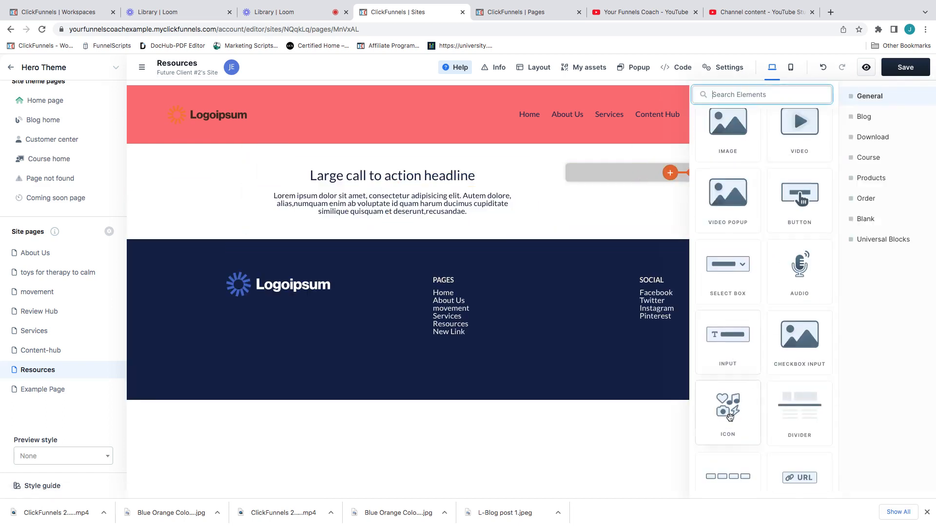
click(419, 235)
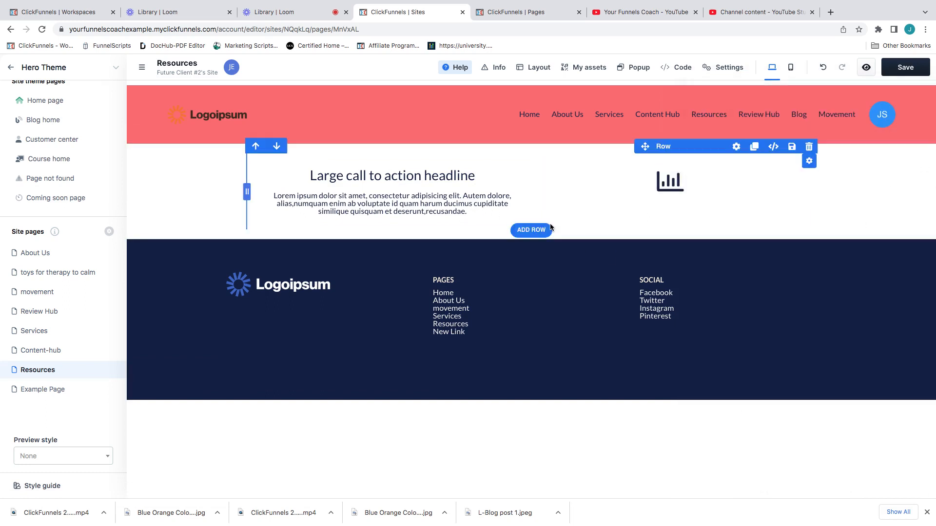
Add another full page section above the footer and give it a two-column row
click(530, 239)
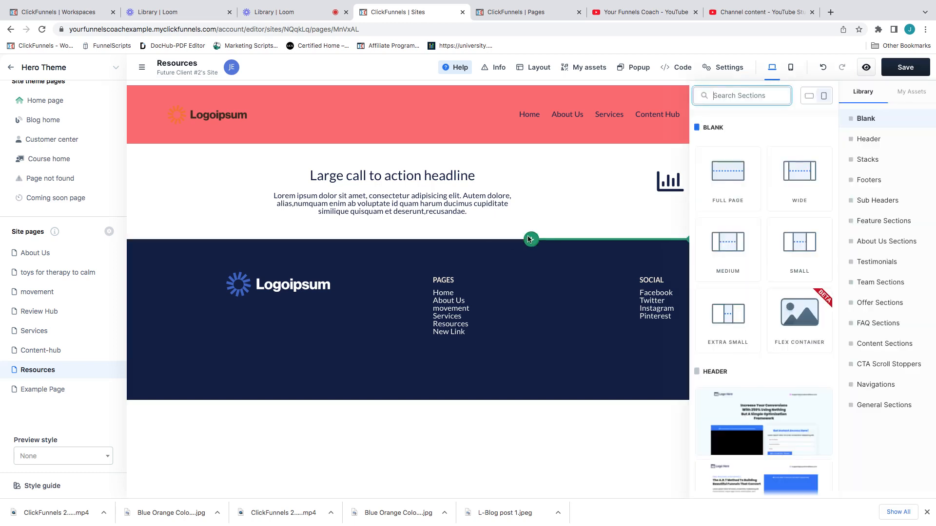
click(728, 171)
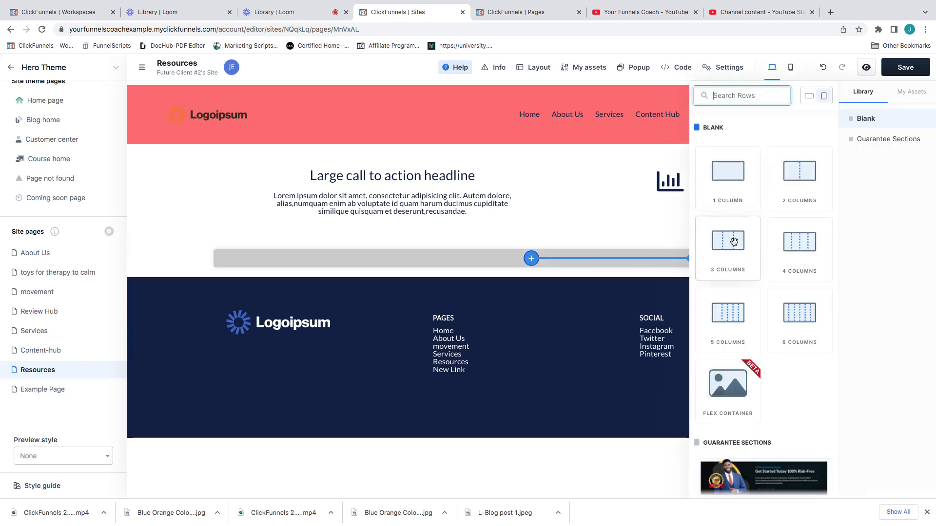
click(799, 173)
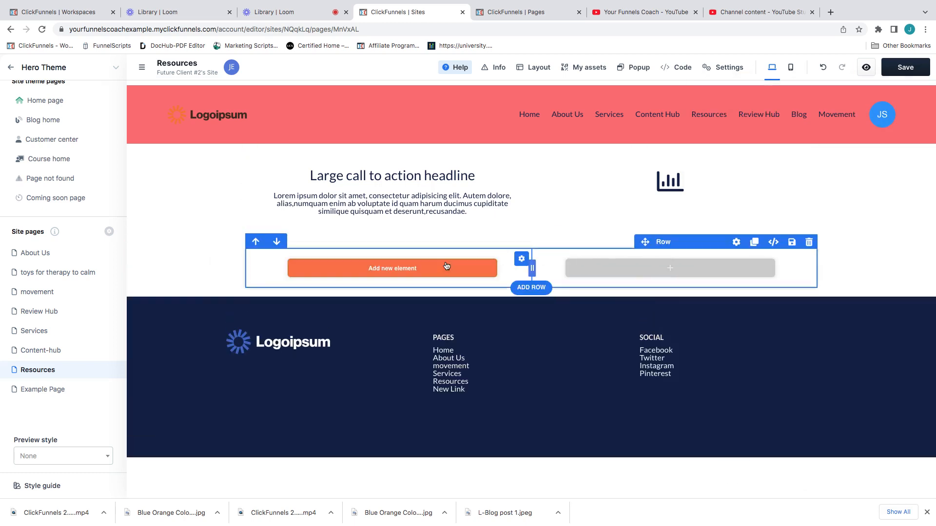
Add a headline and a paragraph to the new row's left column, and an icon to its right column
click(416, 270)
drag(727, 189, 728, 219)
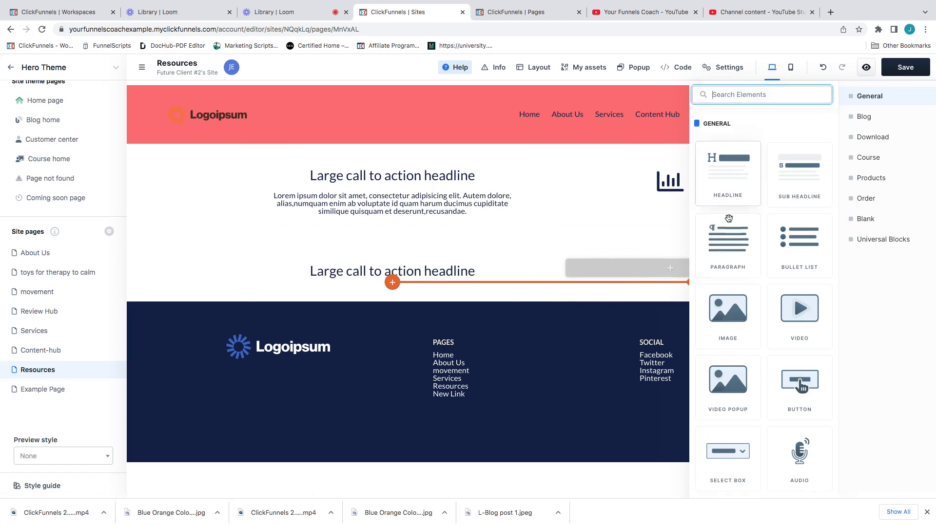
click(725, 240)
click(665, 277)
click(664, 274)
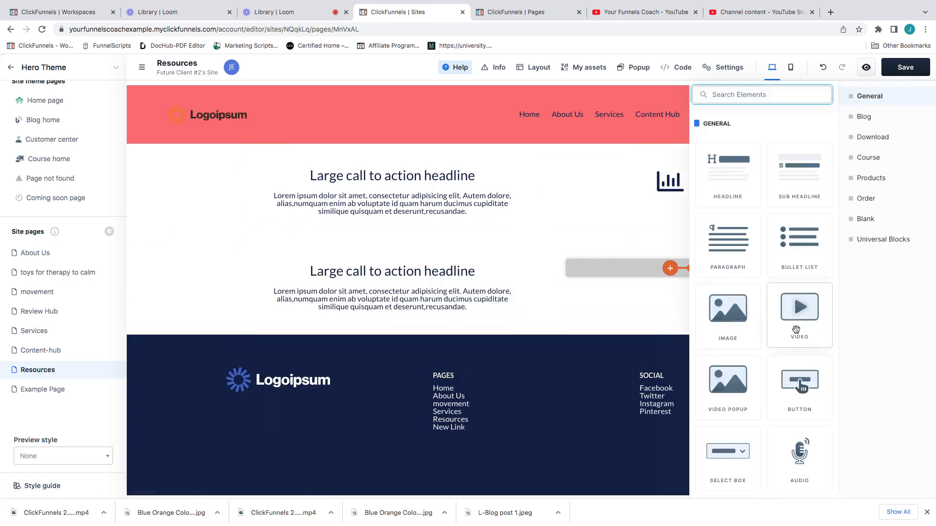
scroll(780, 439, down, 5)
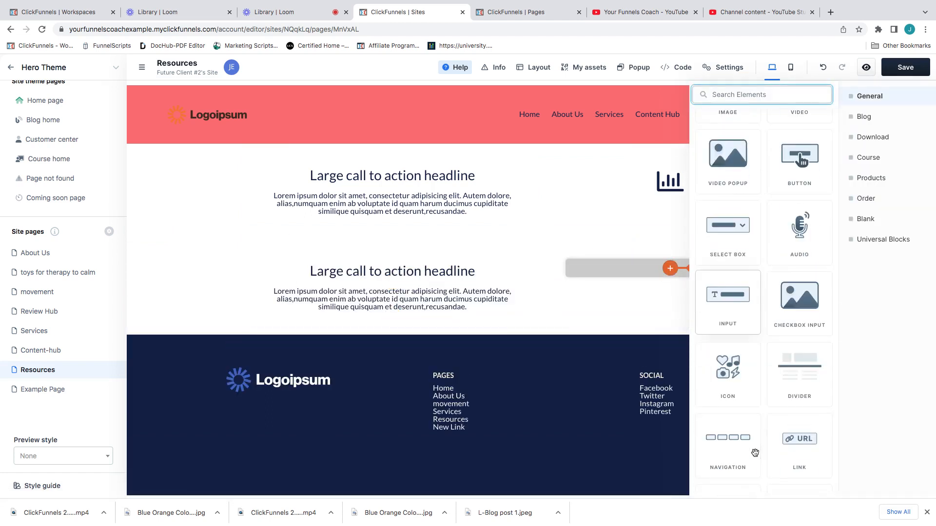
click(728, 371)
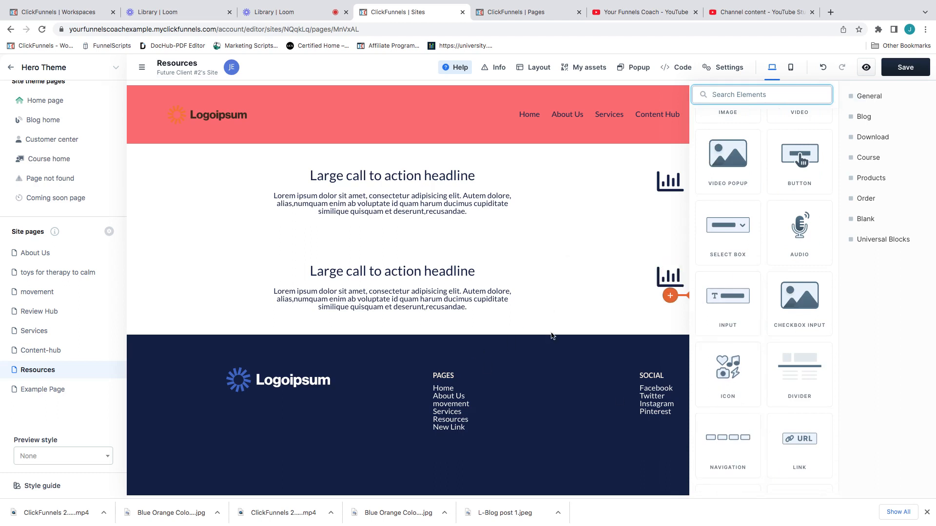
click(507, 232)
Replace the placeholder text of the upper row's headline with "Free Discovery Call"
click(429, 176)
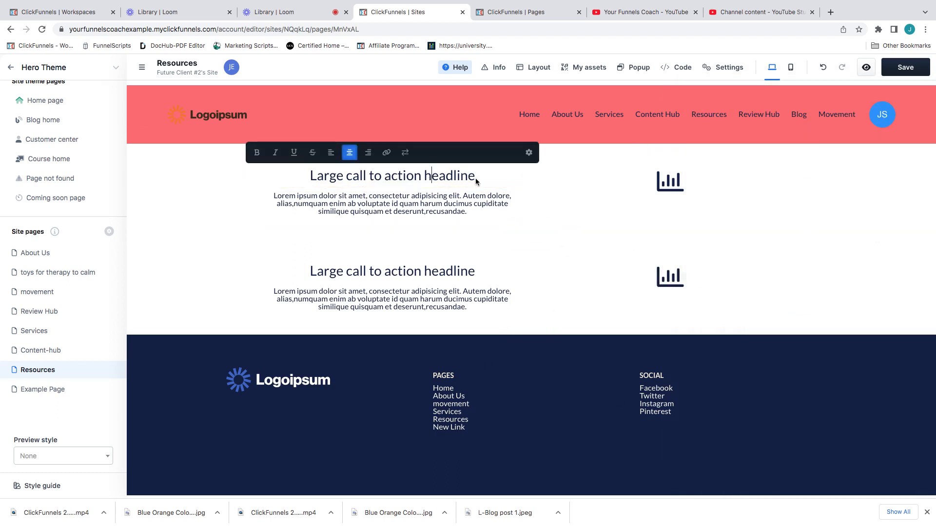
drag(475, 177, 317, 177)
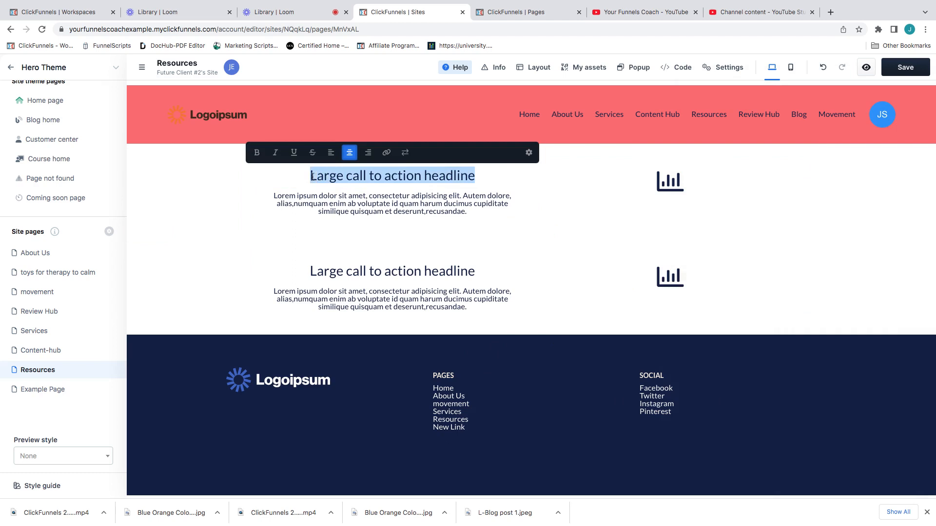
text(Free D)
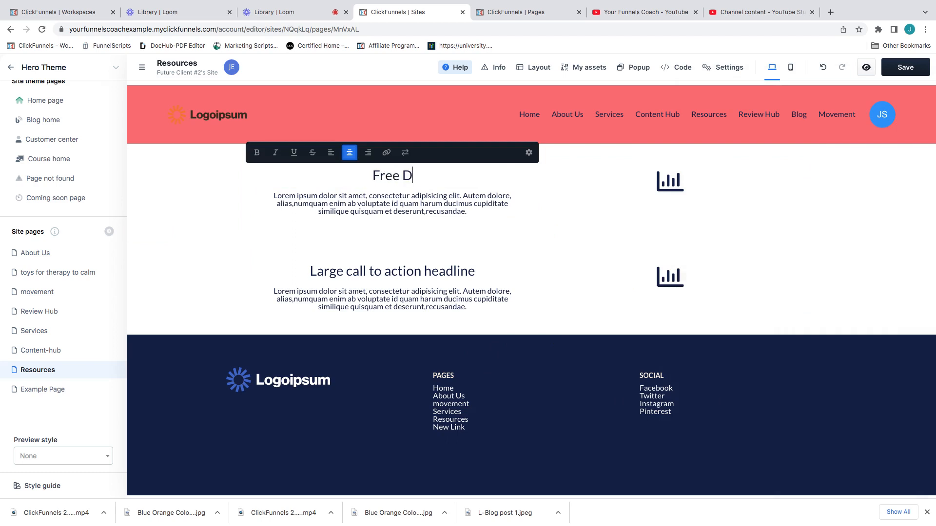
text(iscovery Cal)
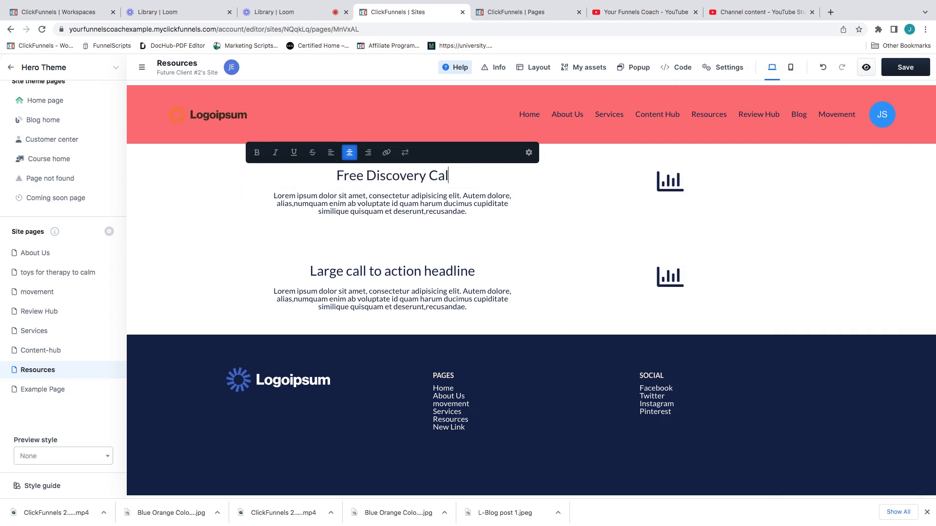
text(l to see what)
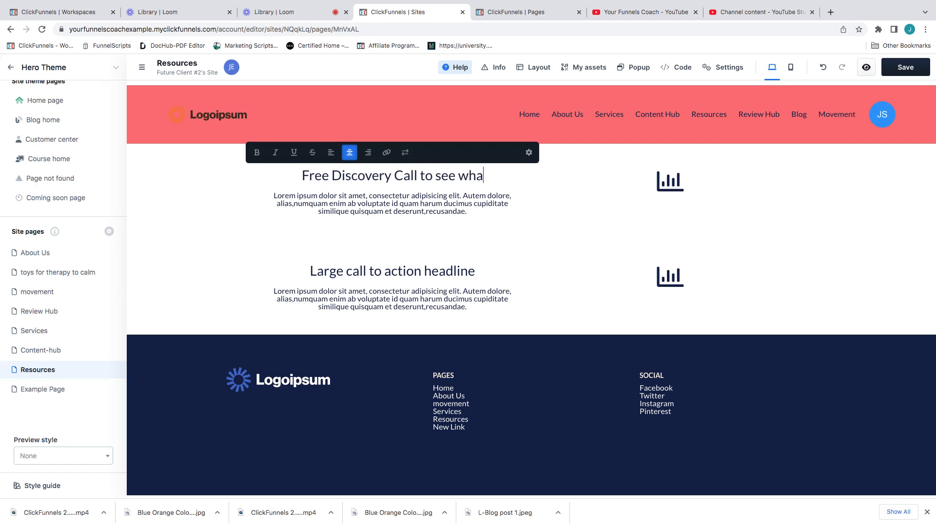
key(BackSpace)
key(BackSpace)
key(BackSpace)
key(BackSpace)
text(how)
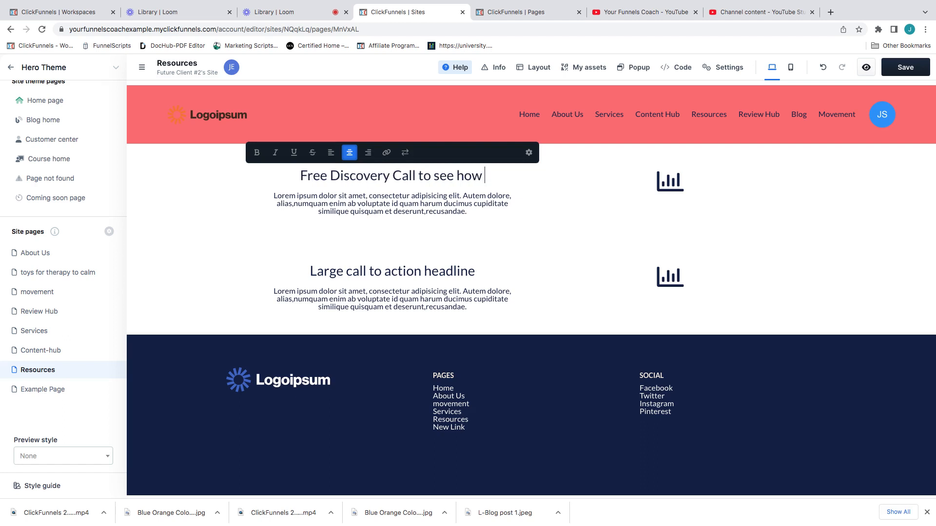
key(BackSpace)
key(BackSpace)
key(BackSpace)
key(BackSpace)
key(BackSpace)
key(BackSpace)
key(BackSpace)
key(BackSpace)
key(BackSpace)
key(BackSpace)
key(BackSpace)
key(BackSpace)
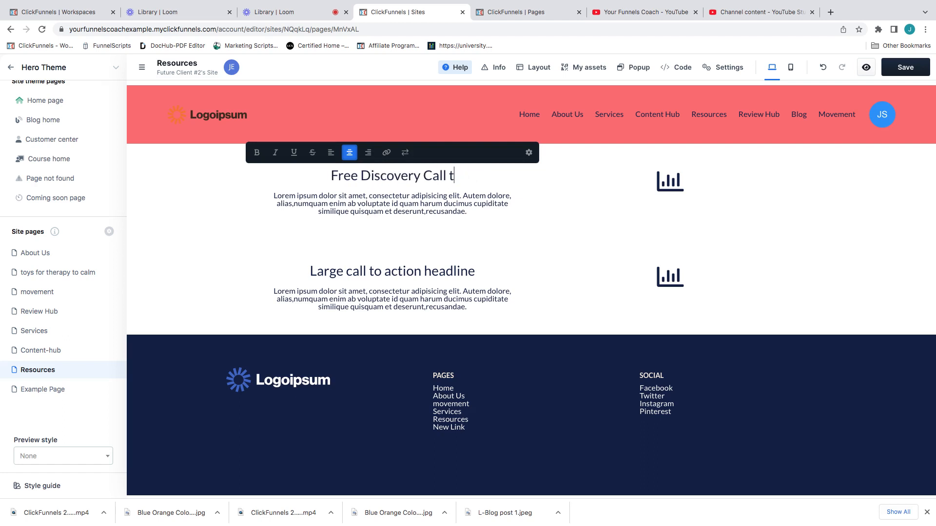
Replace the placeholder paragraph under "Free Discovery Call" with "Schedule your free call to see how I can help and answer your questions."
click(440, 212)
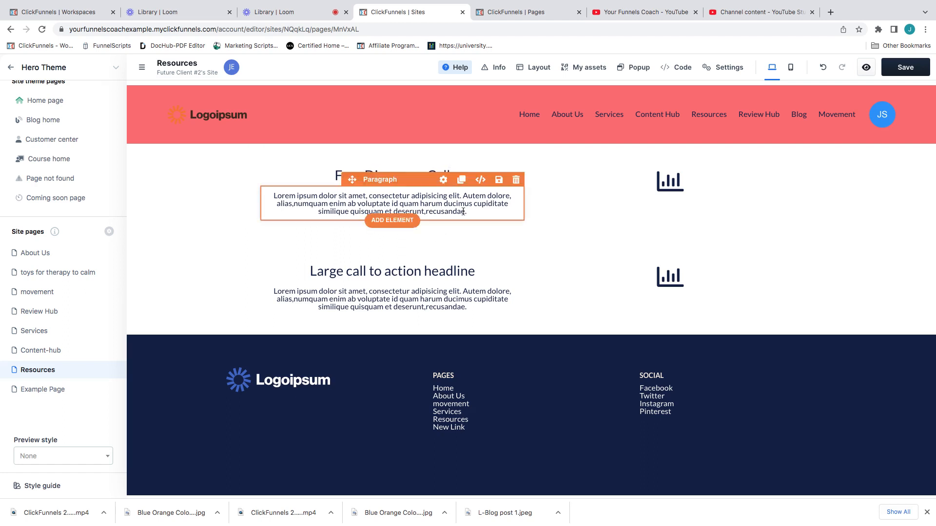
drag(467, 211, 277, 195)
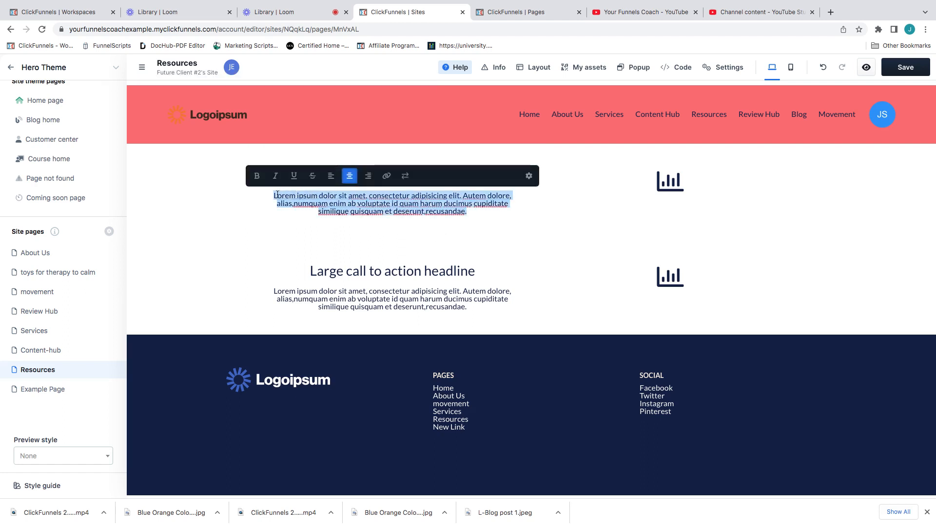
text(Schedule y)
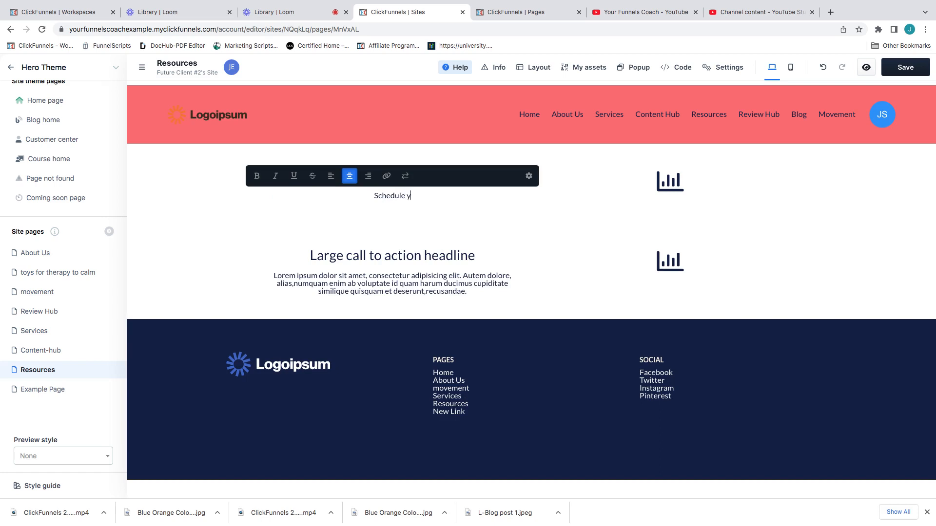
text(our free call to see how I c)
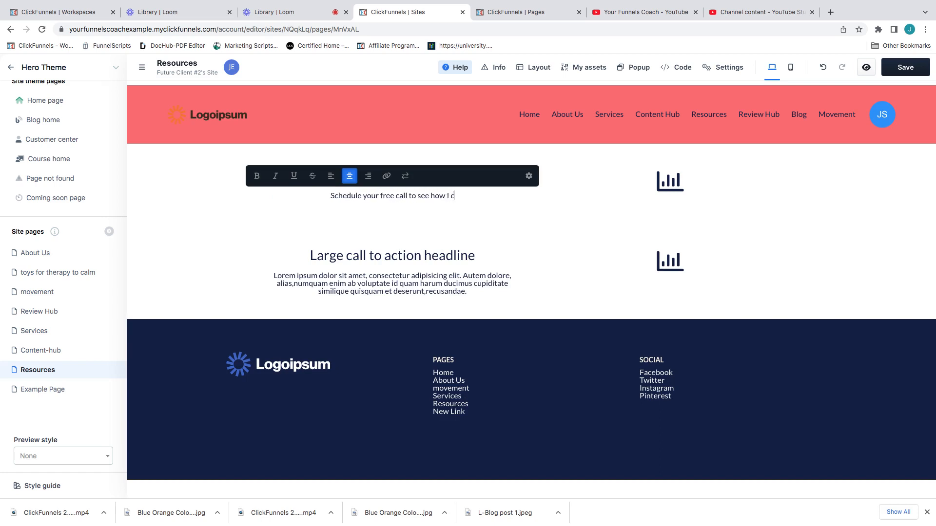
text(an help )
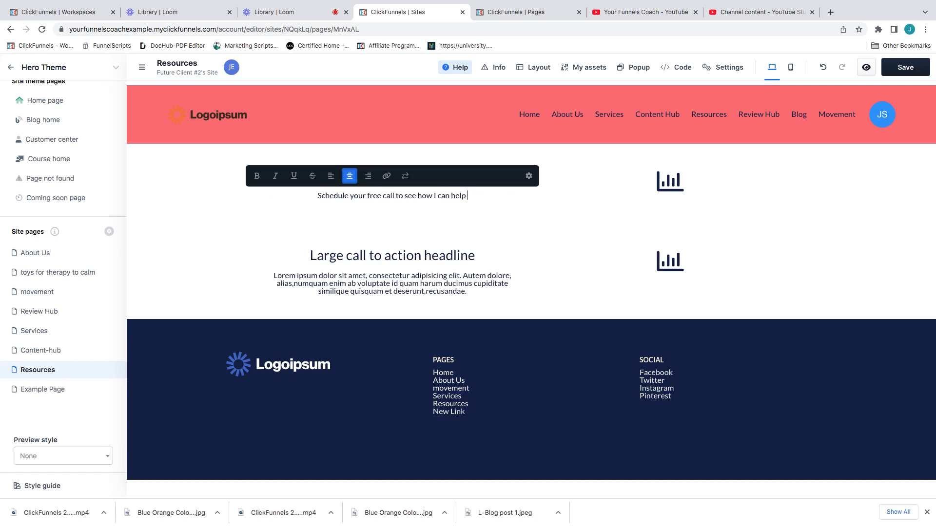
text(and answer your )
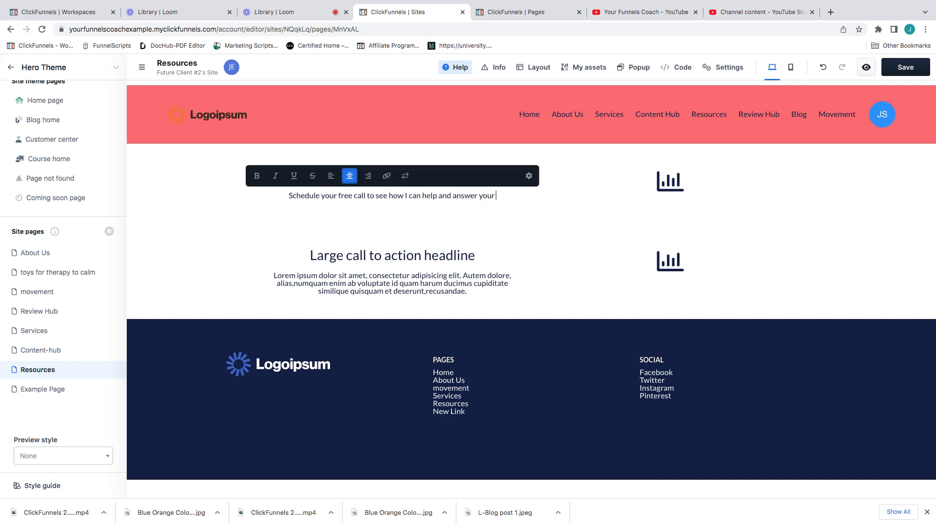
text(questions. )
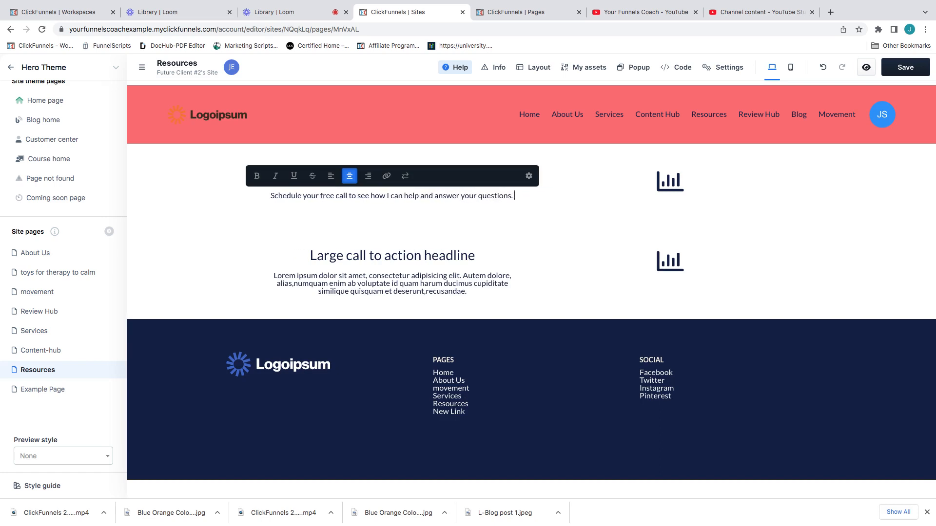
Continue the discovery call paragraph with "You will get this.... from the call. Looking forward to meeting you!"
text(You will get this...)
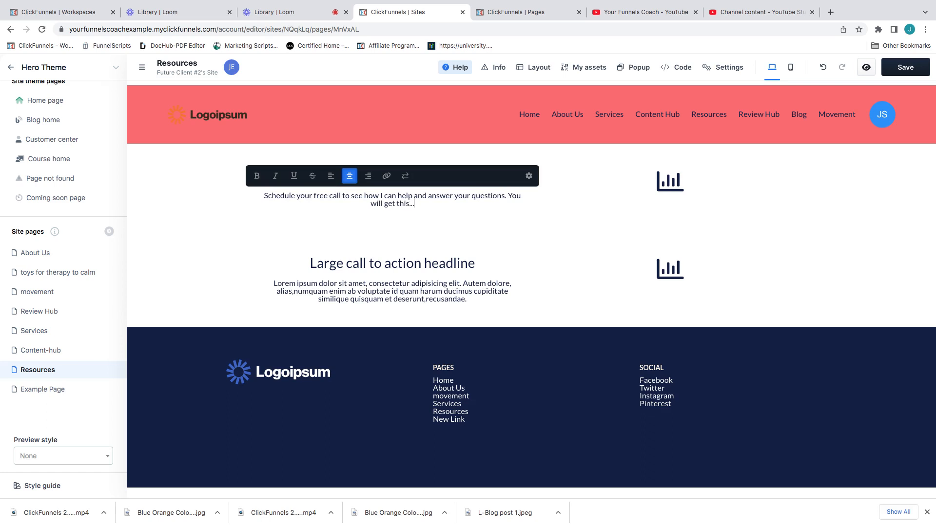
text(he call. Lokking)
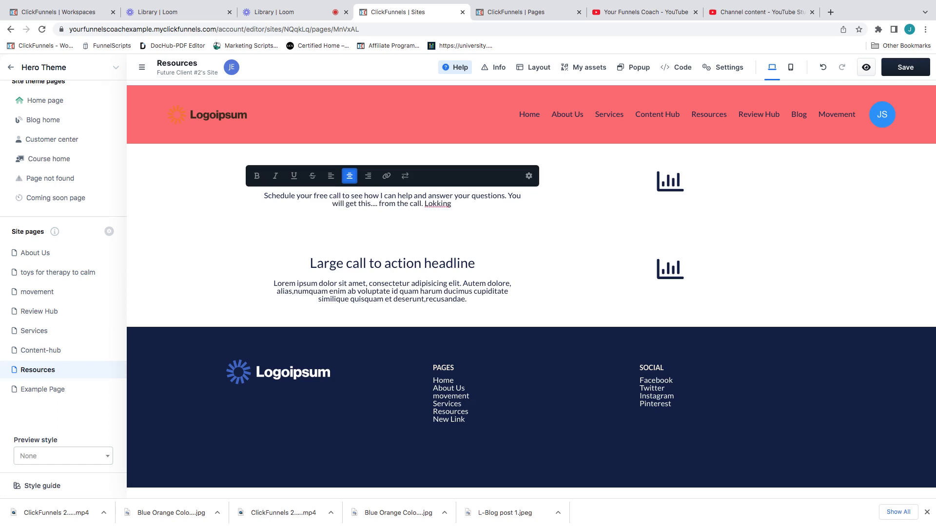
key(BackSpace)
key(BackSpace)
key(BackSpace)
key(BackSpace)
key(BackSpace)
text(oking w)
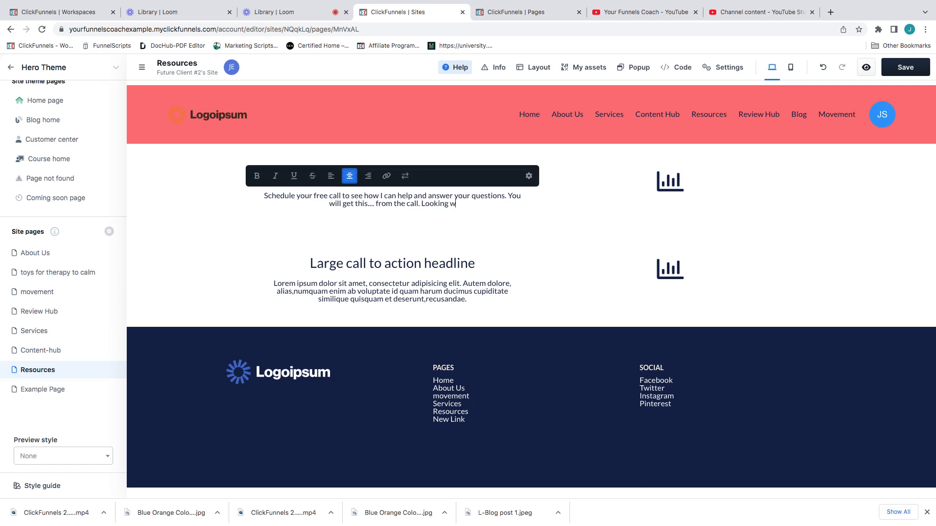
key(BackSpace)
text(forwa)
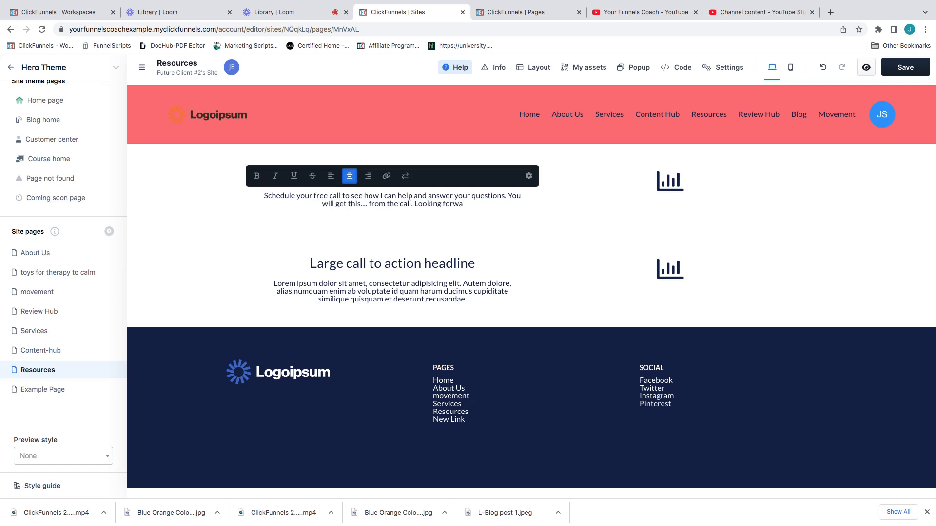
text(rd to meeting)
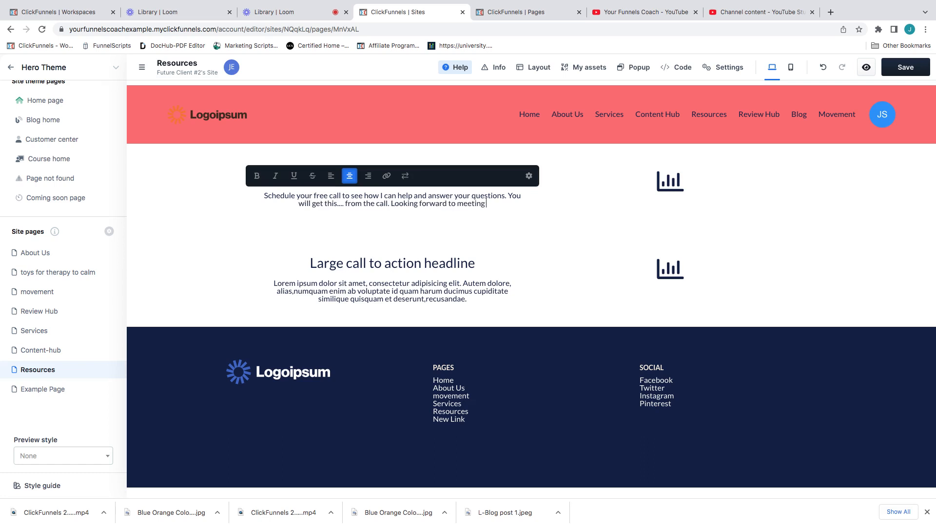
text( your)
key(BackSpace)
text(!)
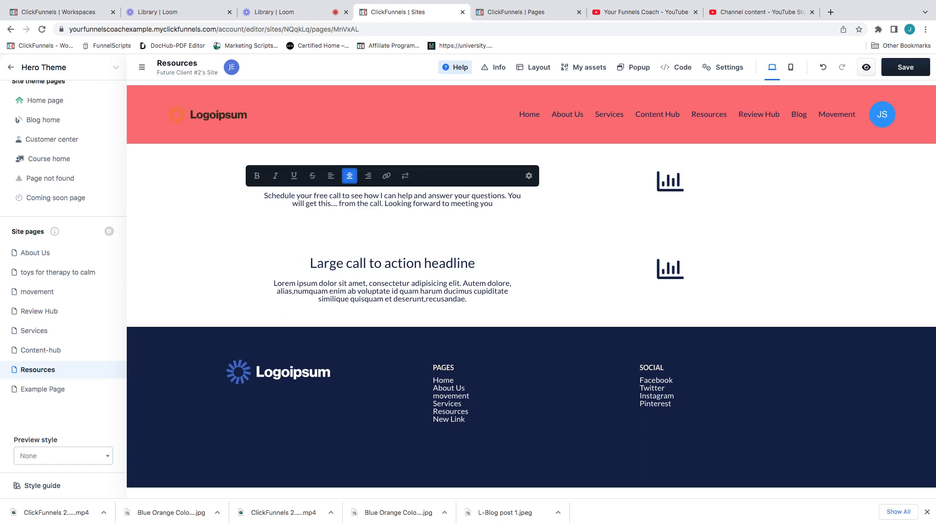
click(297, 235)
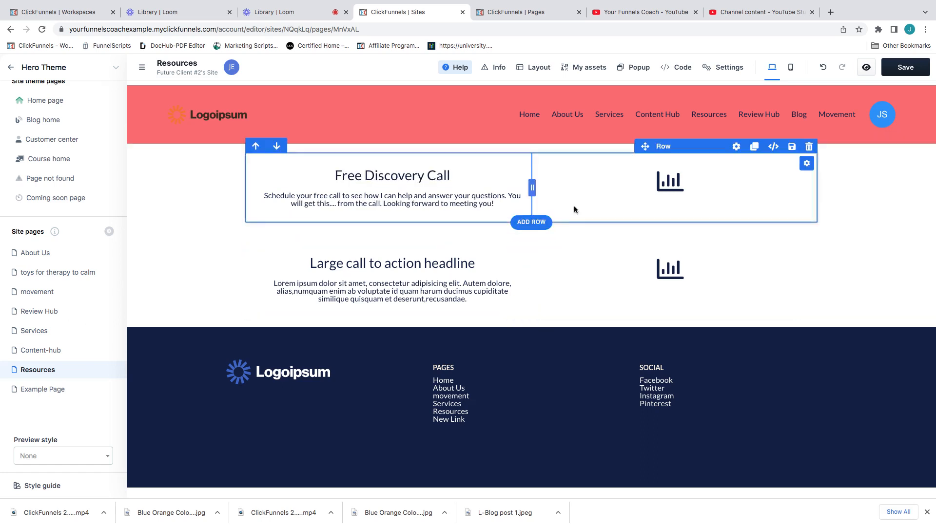
Change the chart icon beside the "Free Discovery Call" text to the balance scale icon
click(660, 189)
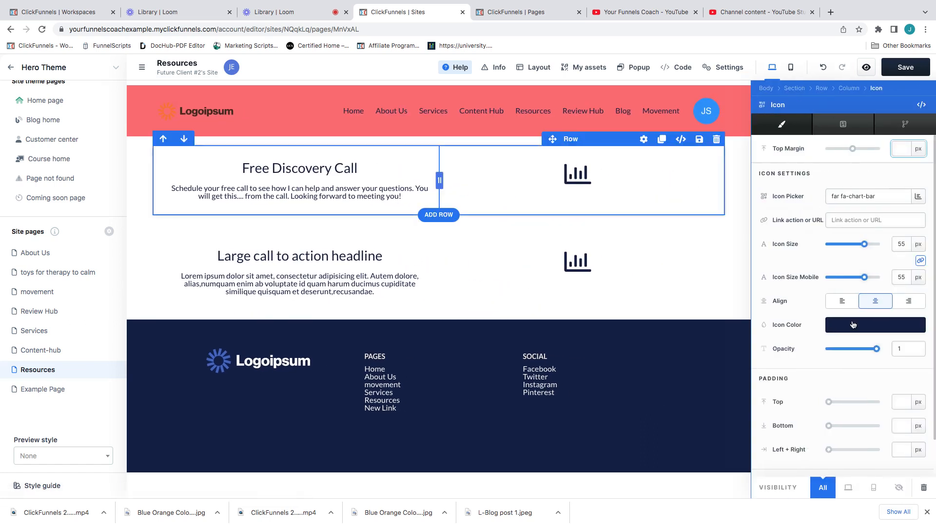
click(916, 197)
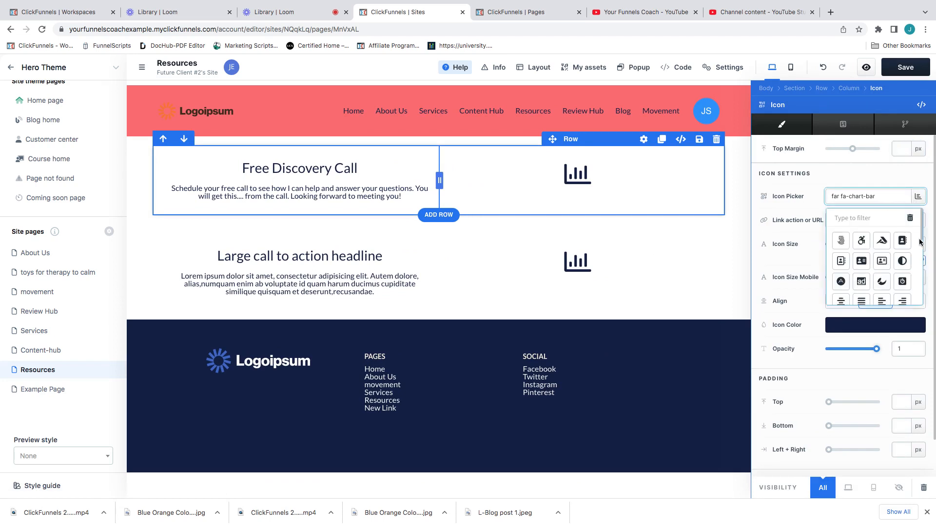
scroll(921, 230, down, 10)
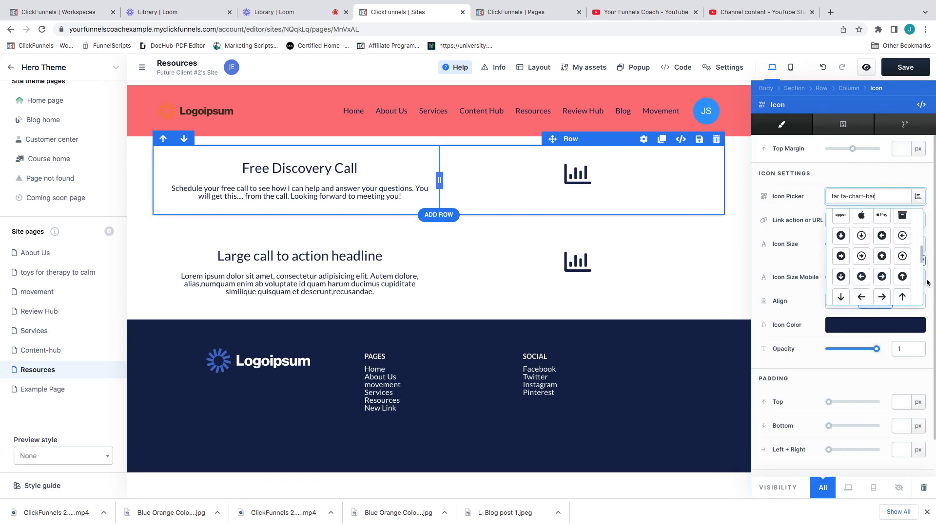
scroll(921, 292, down, 5)
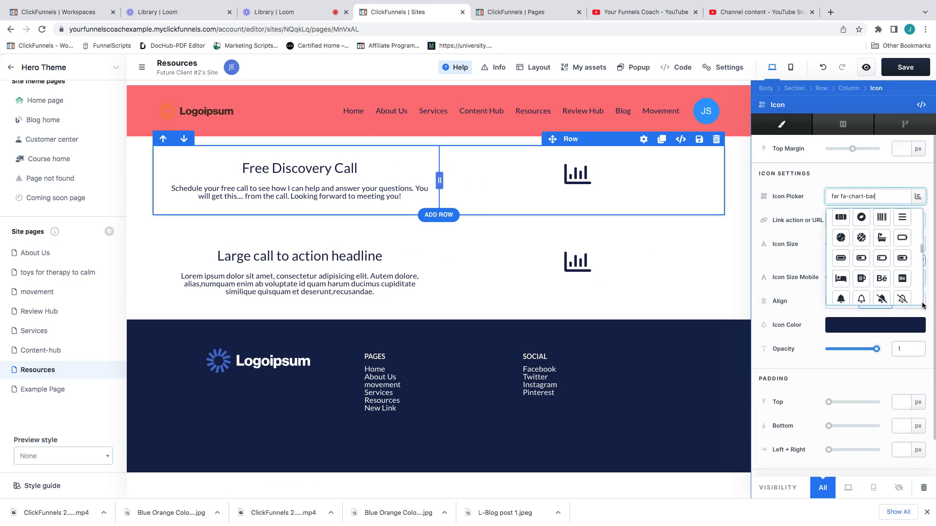
scroll(921, 301, up, 2)
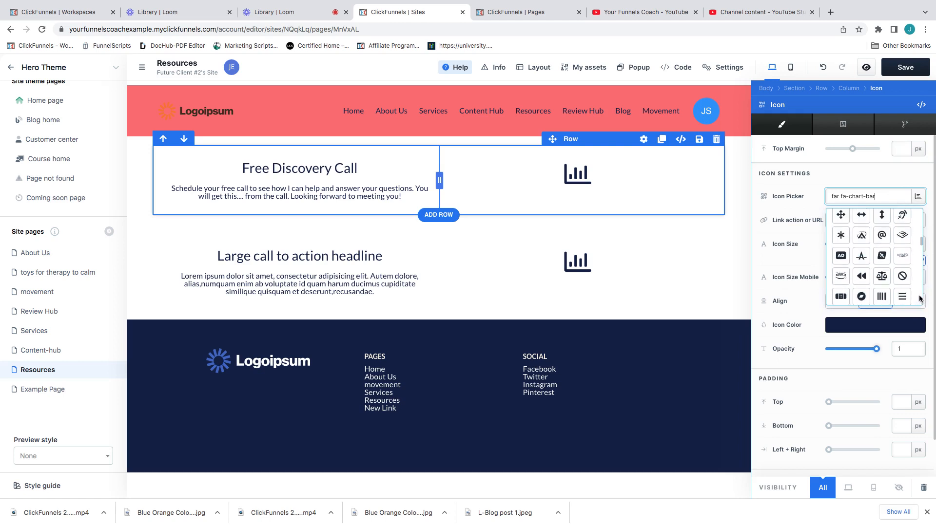
scroll(920, 300, down, 2)
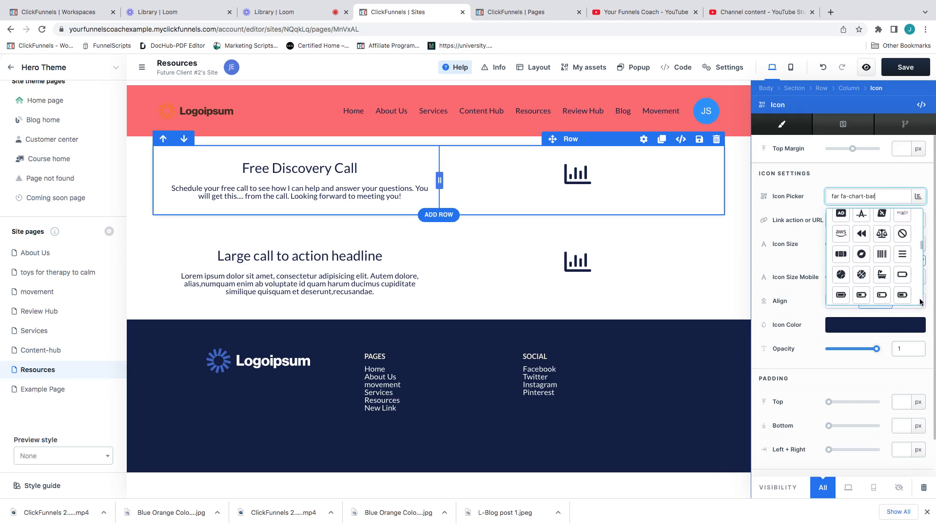
click(882, 234)
key(Escape)
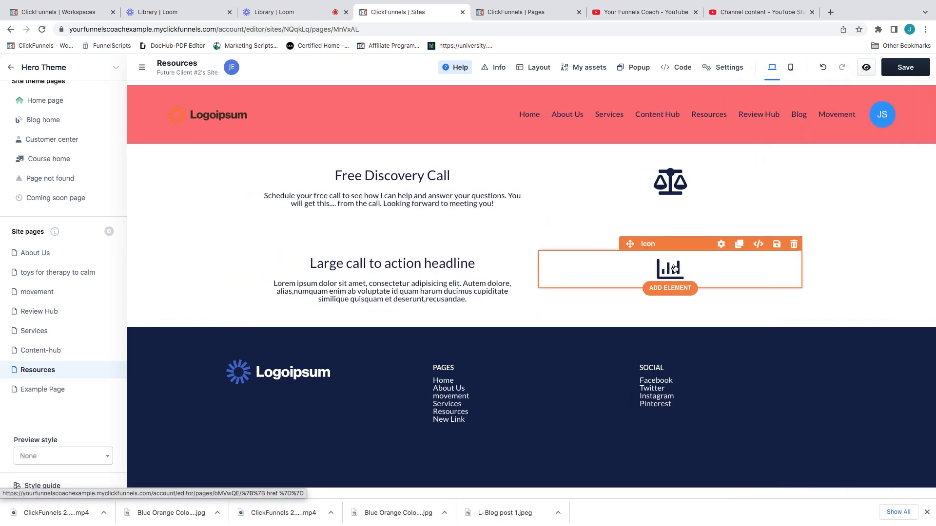
Change the chart icon in the lower row to the anchor icon (fas fa-anchor)
click(718, 253)
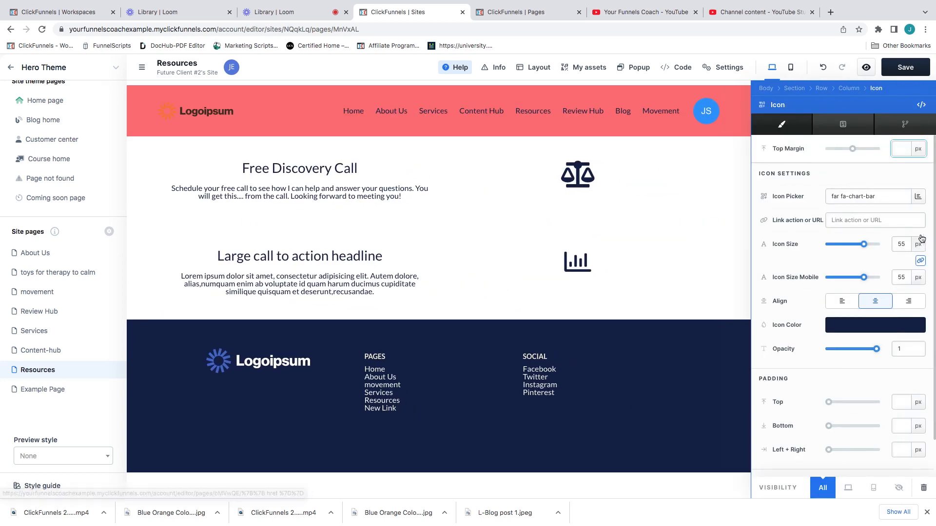
click(914, 199)
scroll(902, 244, down, 5)
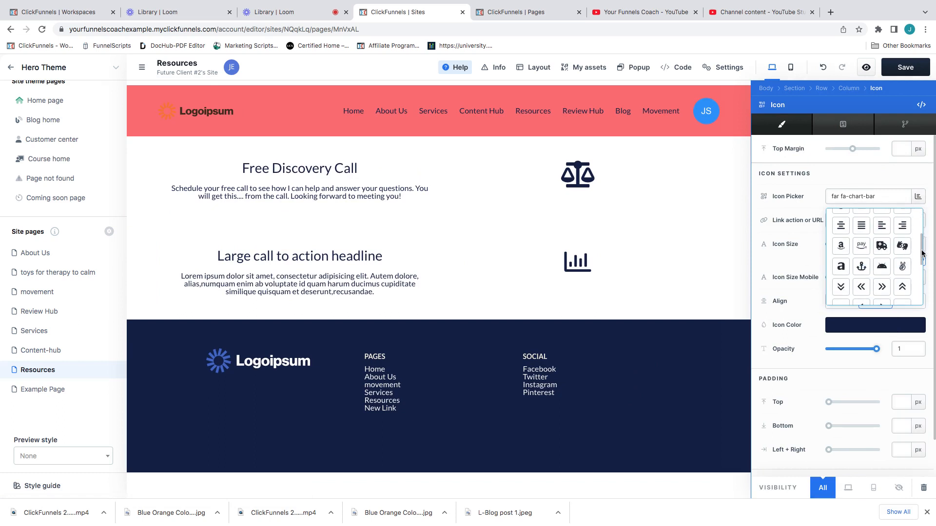
click(861, 223)
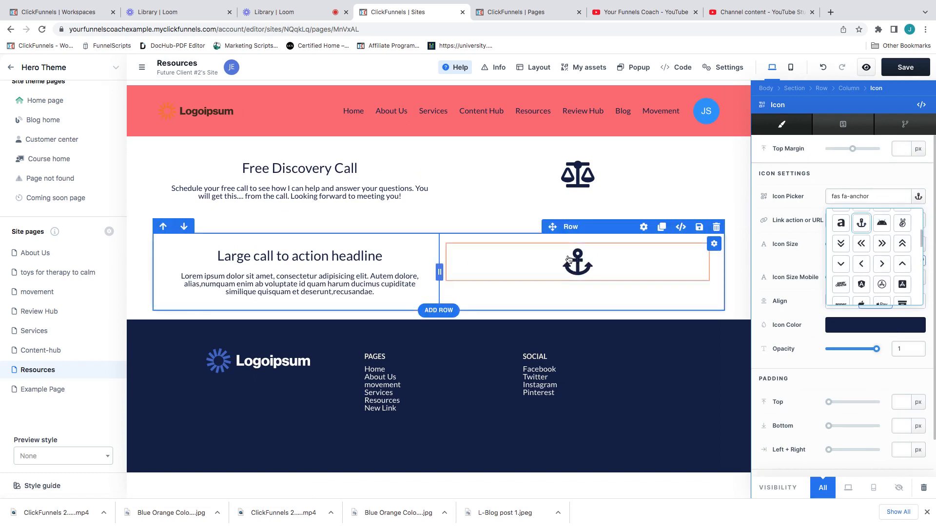
Replace the lower row's placeholder headline with "Free 3 Module Course"
click(240, 272)
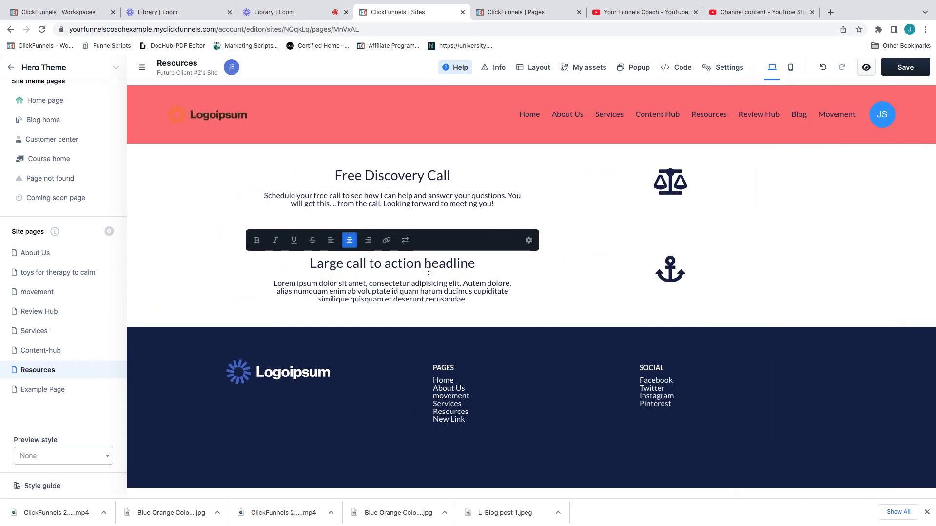
drag(475, 264, 318, 265)
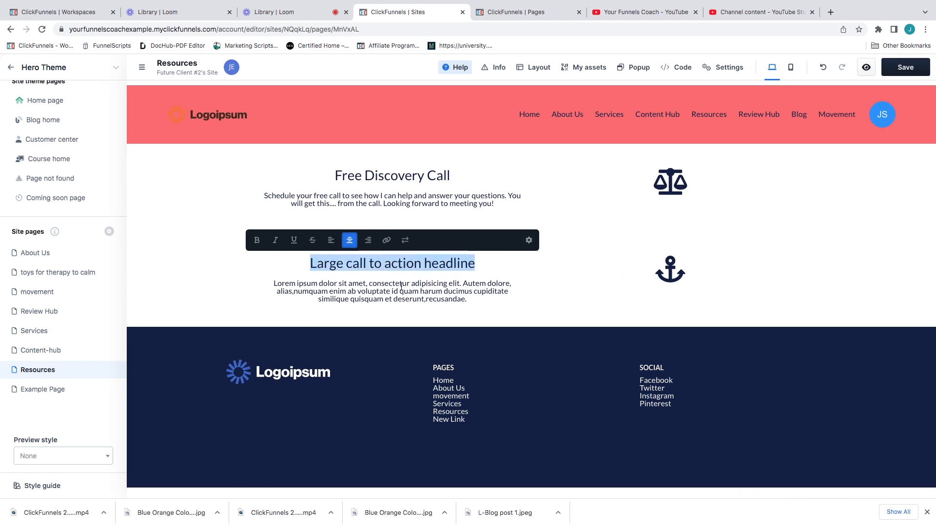
text(Free)
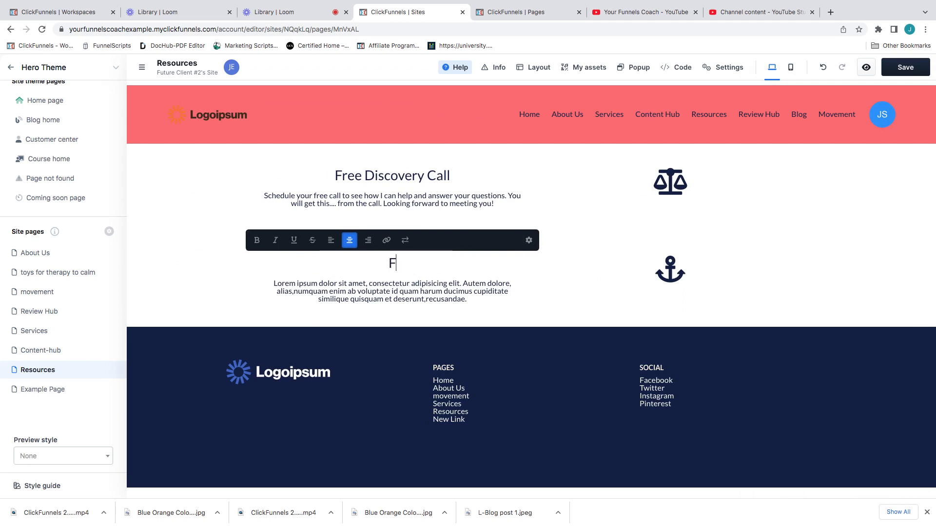
key(BackSpace)
key(BackSpace)
key(BackSpace)
key(BackSpace)
text(Free 3 Module )
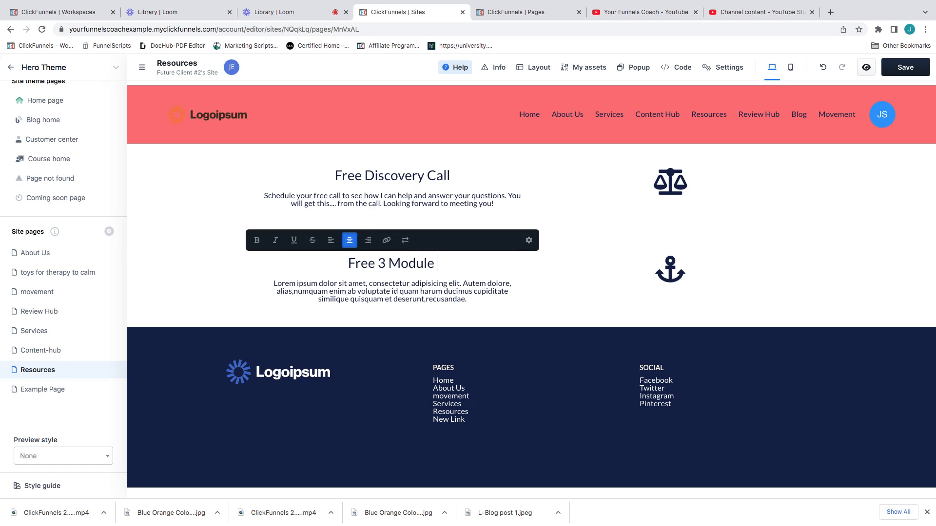
text(Course of)
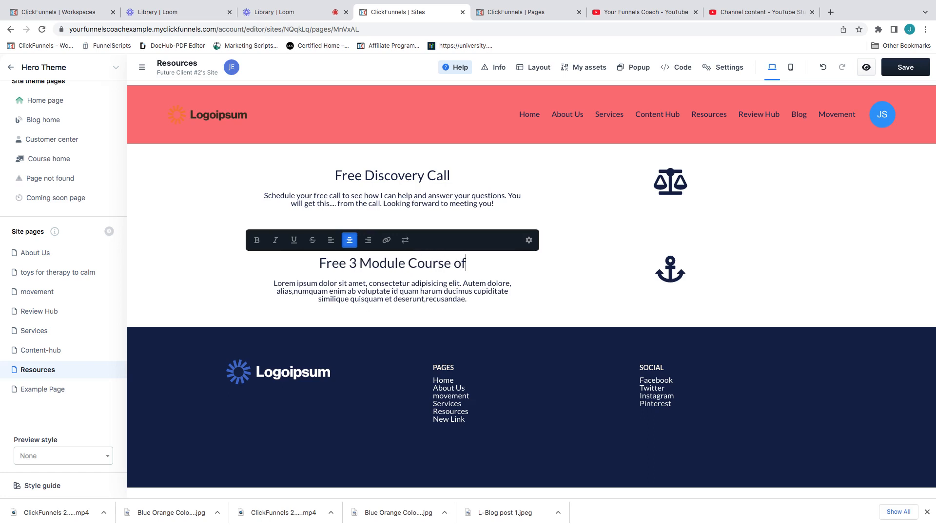
key(BackSpace)
text(n trainin)
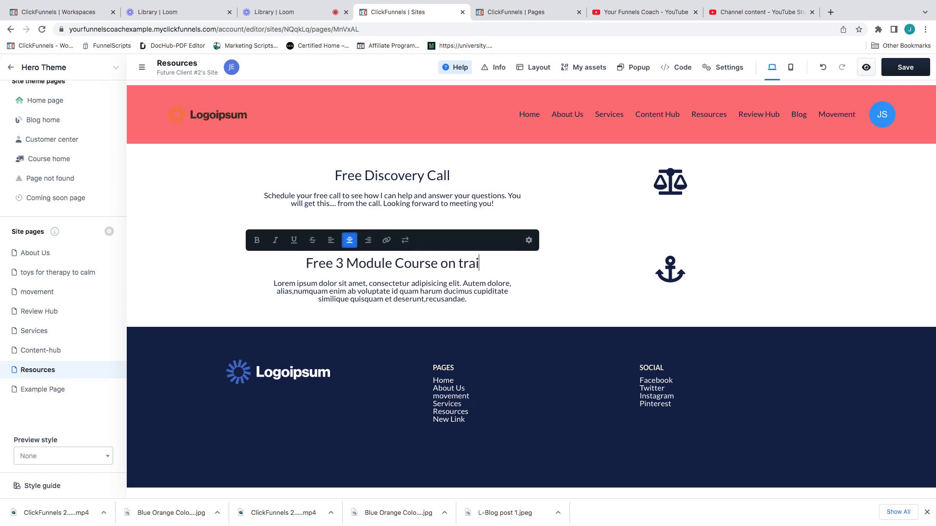
key(BackSpace)
key(BackSpace)
key(BackSpace)
key(BackSpace)
key(BackSpace)
key(BackSpace)
key(BackSpace)
key(BackSpace)
key(BackSpace)
key(BackSpace)
key(BackSpace)
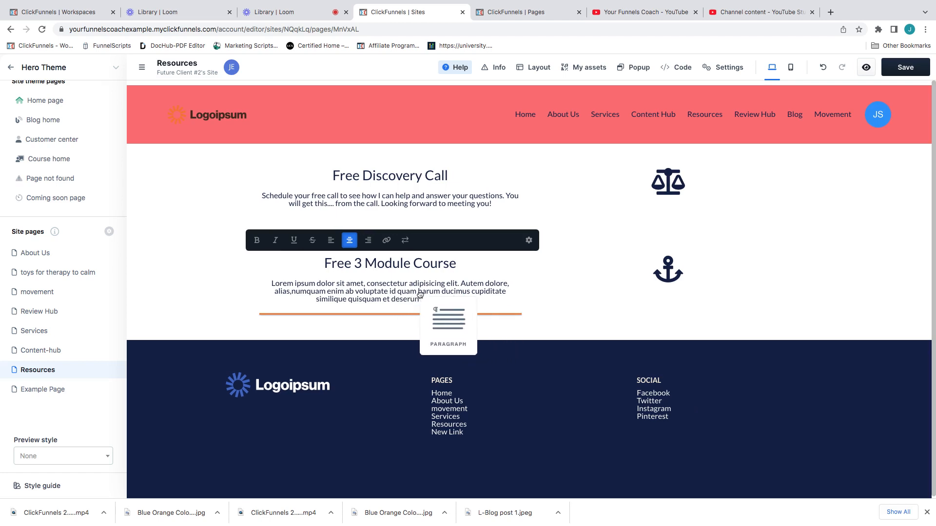
Replace the placeholder paragraph under "Free 3 Module Course" with "Sign up for your free 3 module course to start creating the life......"
click(463, 299)
click(464, 299)
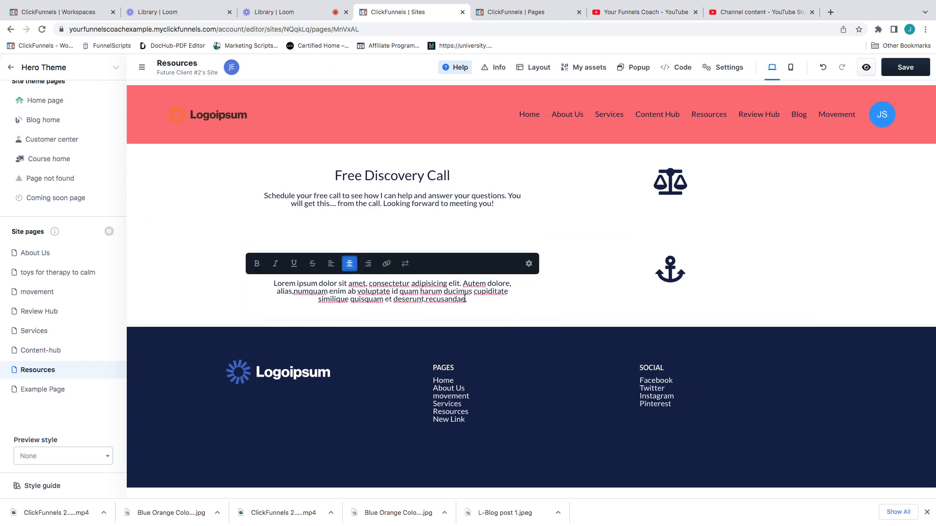
drag(465, 299, 280, 286)
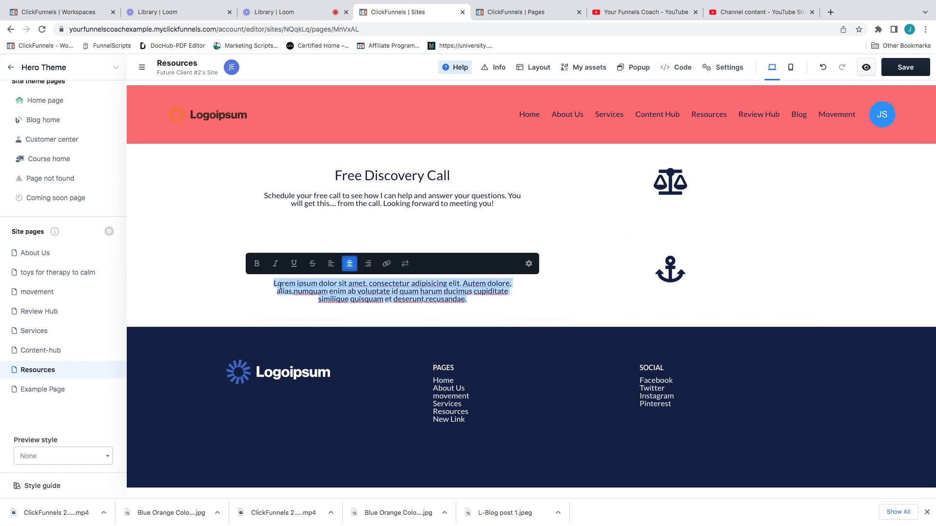
text(Sign up for your free 3 module course to)
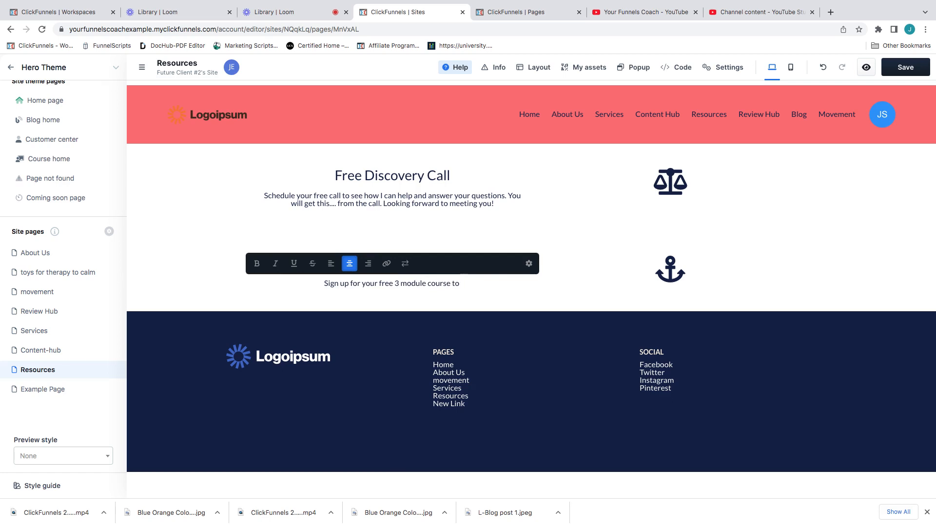
text(start )
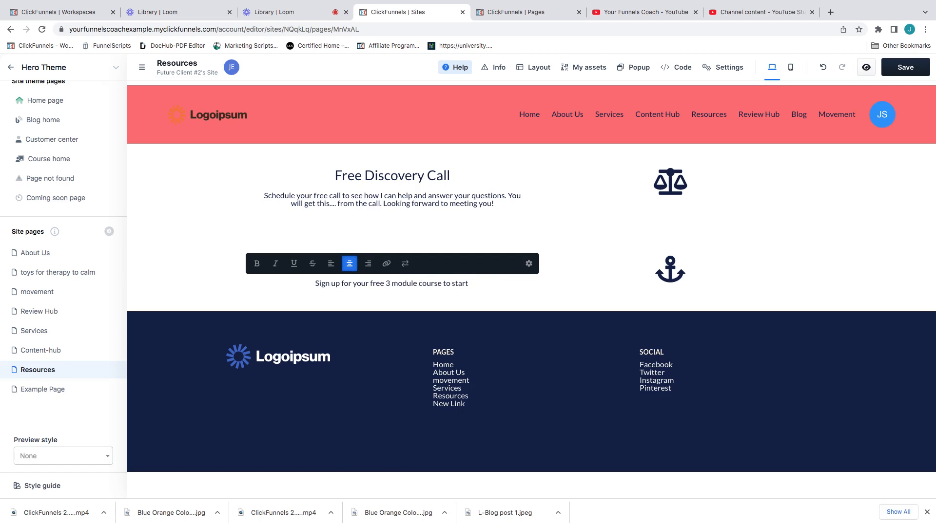
text(creating the lif)
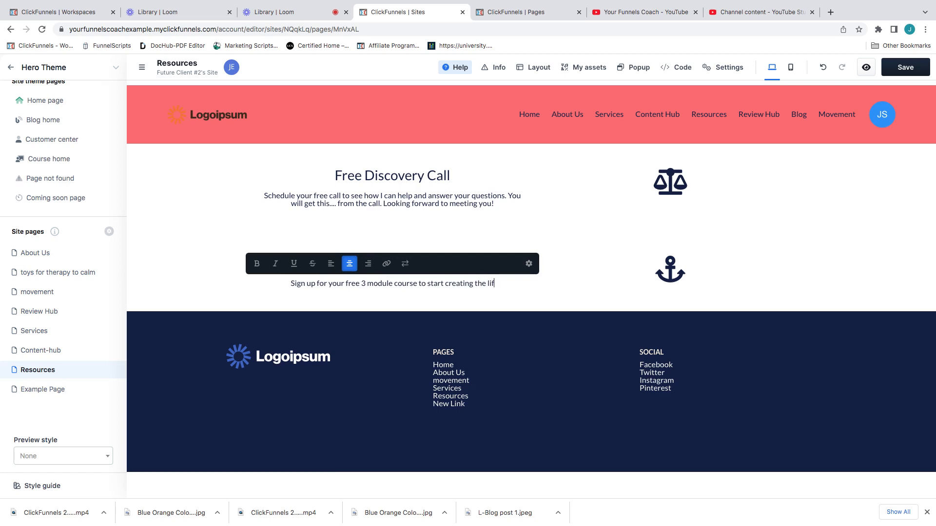
text(e of )
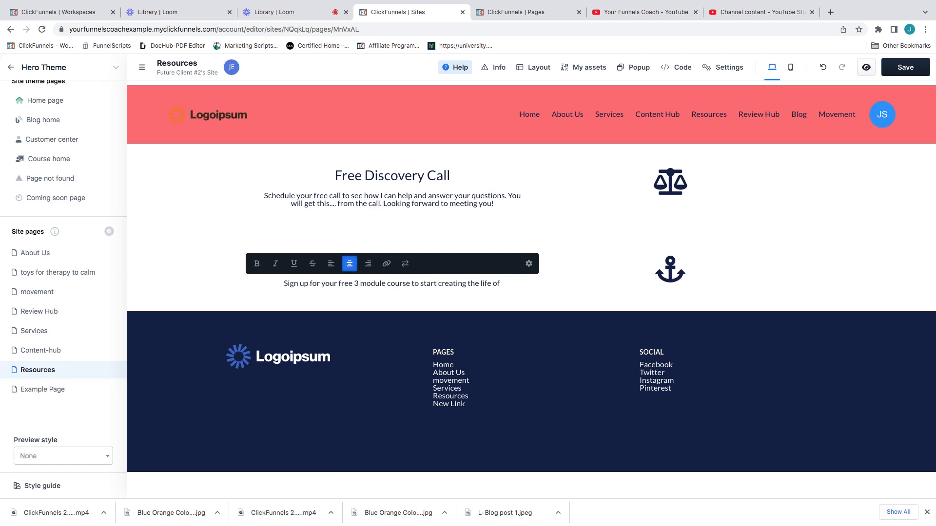
text(the)
key(BackSpace)
key(BackSpace)
key(BackSpace)
key(BackSpace)
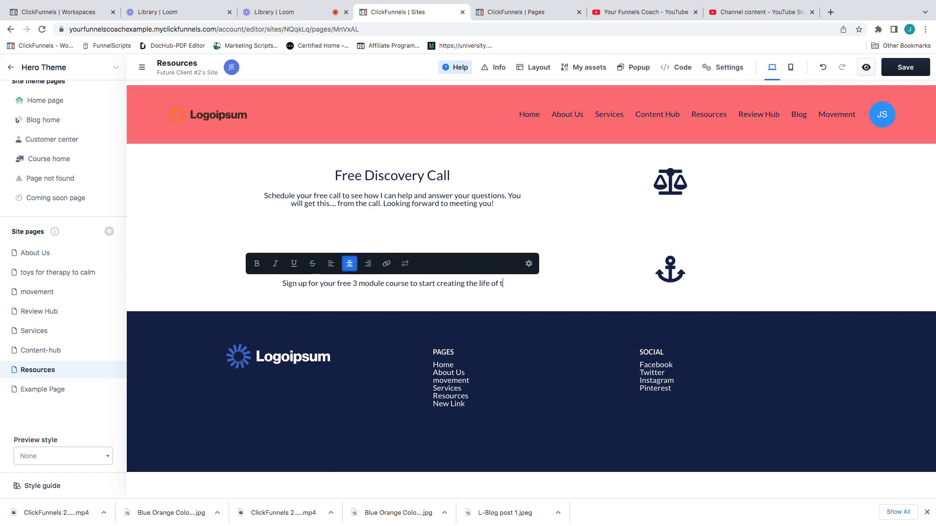
key(BackSpace)
key(BackSpace)
key(BackSpace)
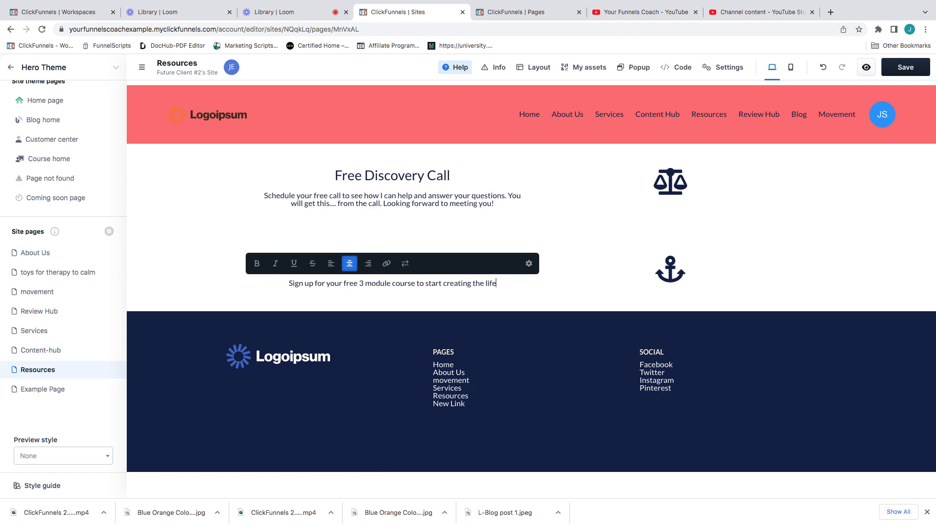
text(......)
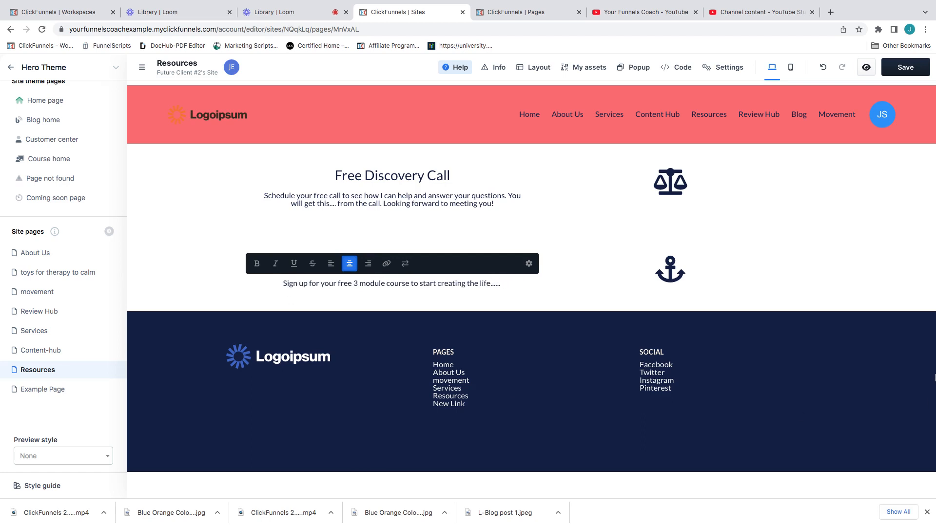
Link the anchor icon beside the "Free 3 Module Course" text to /doggytraining
click(878, 265)
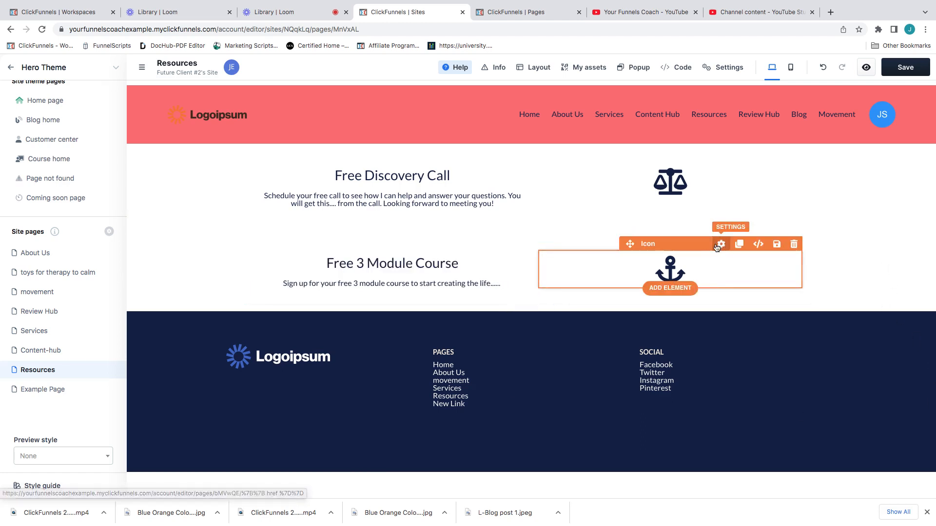
click(720, 244)
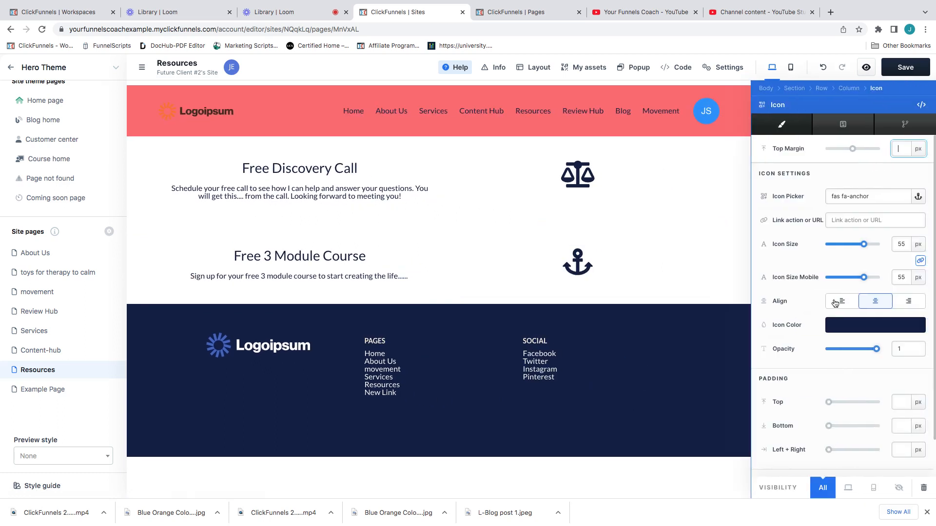
click(882, 221)
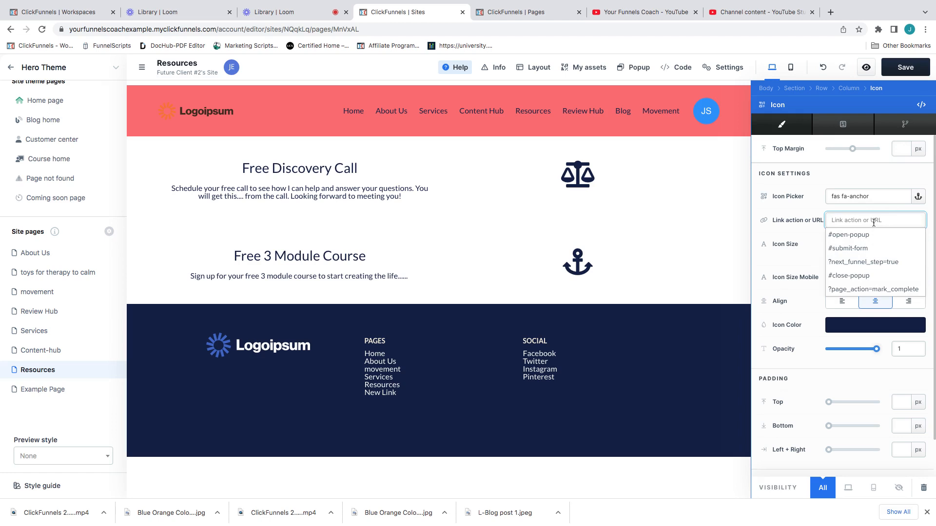
text(/doggytraining)
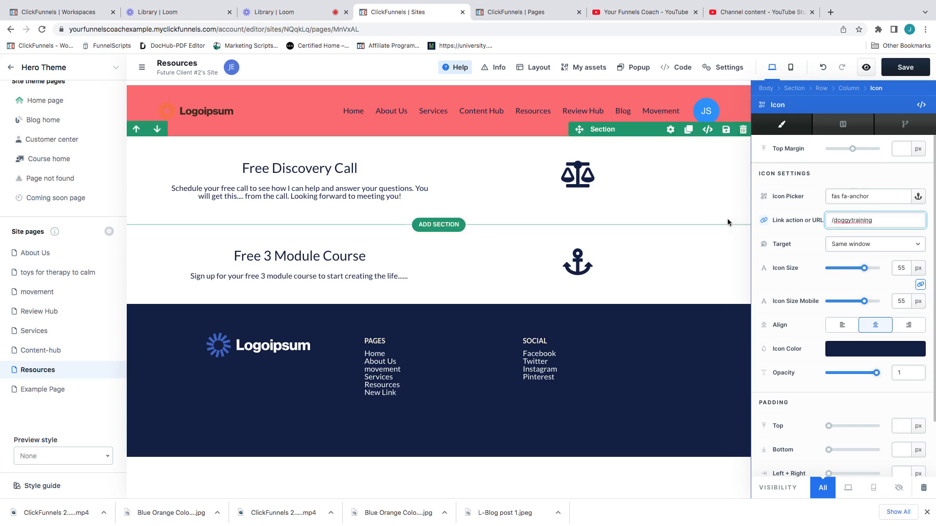
Link the balance scale icon beside the "Free Discovery Call" text to /discoverycall
click(633, 195)
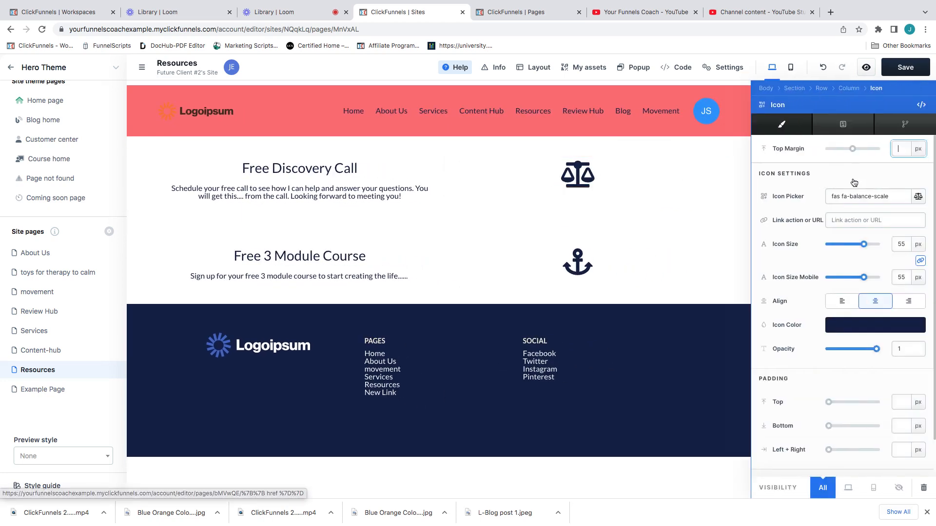
click(872, 222)
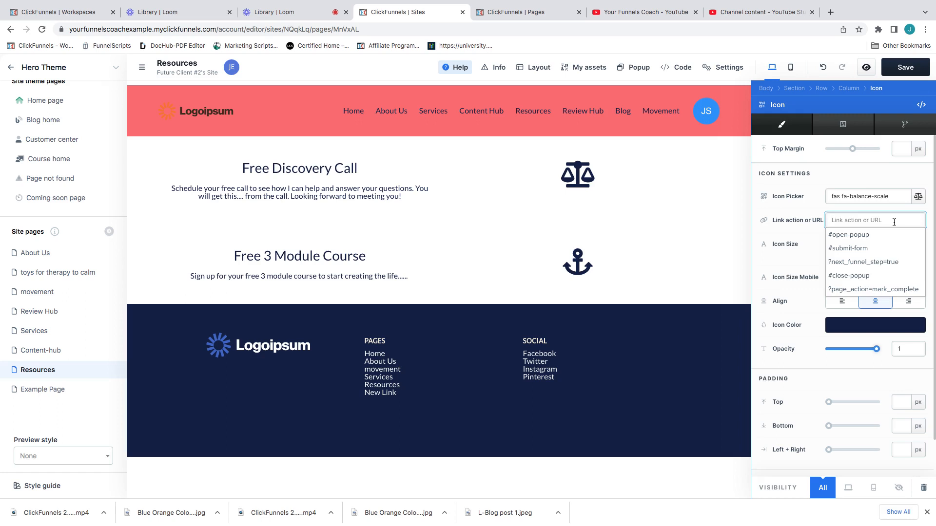
text(/discoverycall)
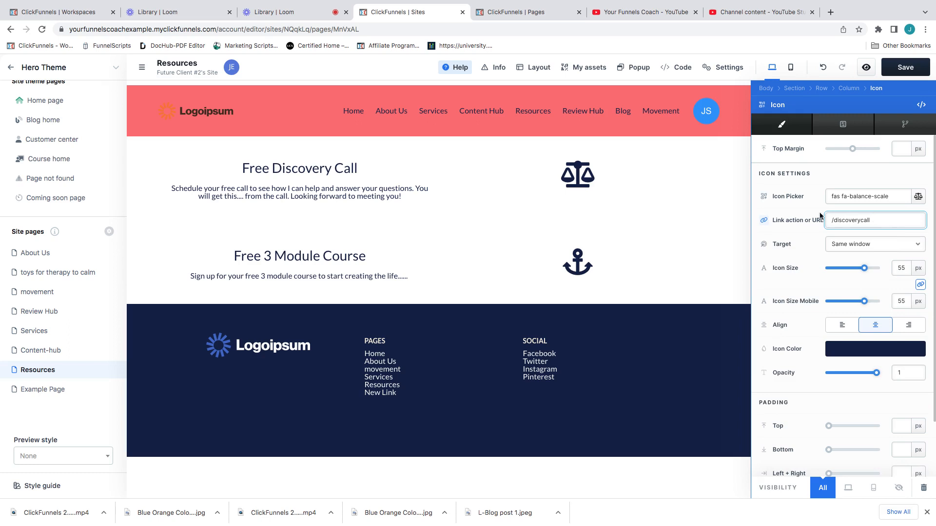
click(690, 291)
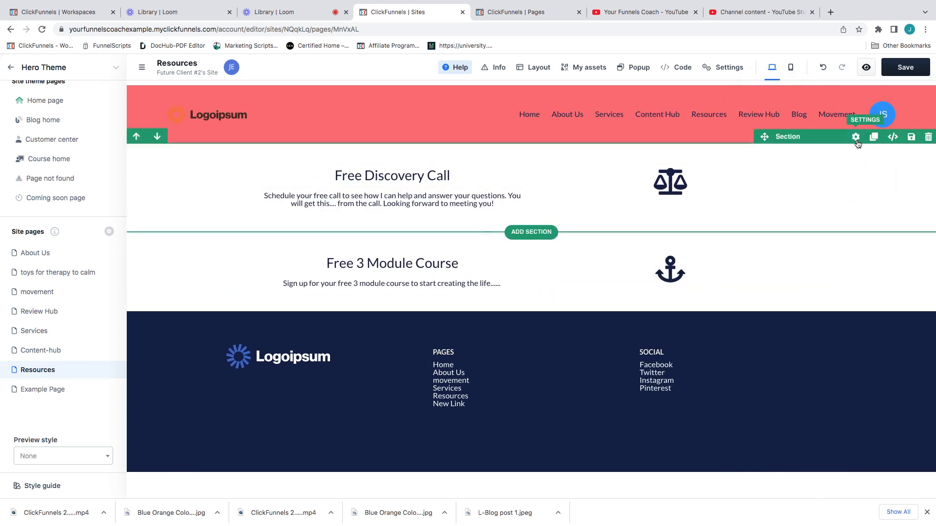
Set the "Free Discovery Call" section's paint to Light Background
click(856, 137)
click(879, 184)
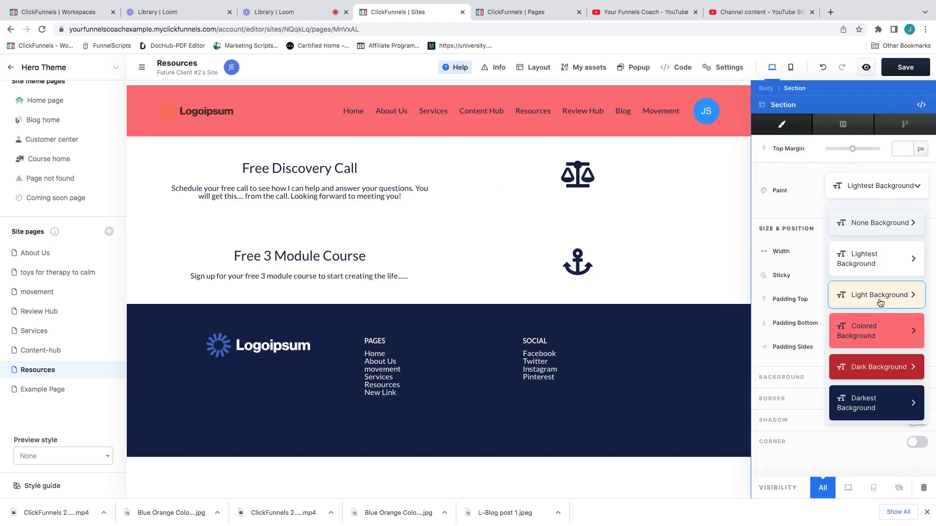
click(877, 294)
key(Escape)
Set the "Free 3 Module Course" section's paint to Dark Background
click(855, 224)
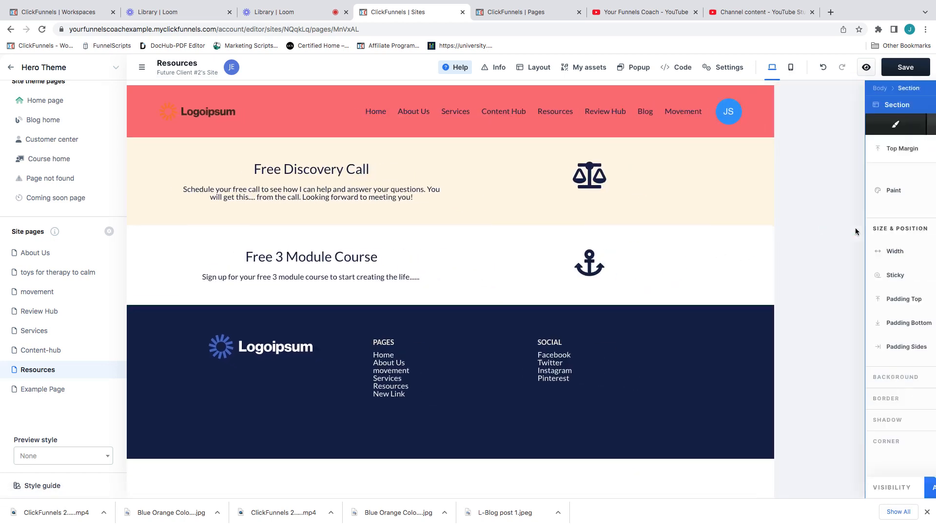
click(875, 191)
click(876, 367)
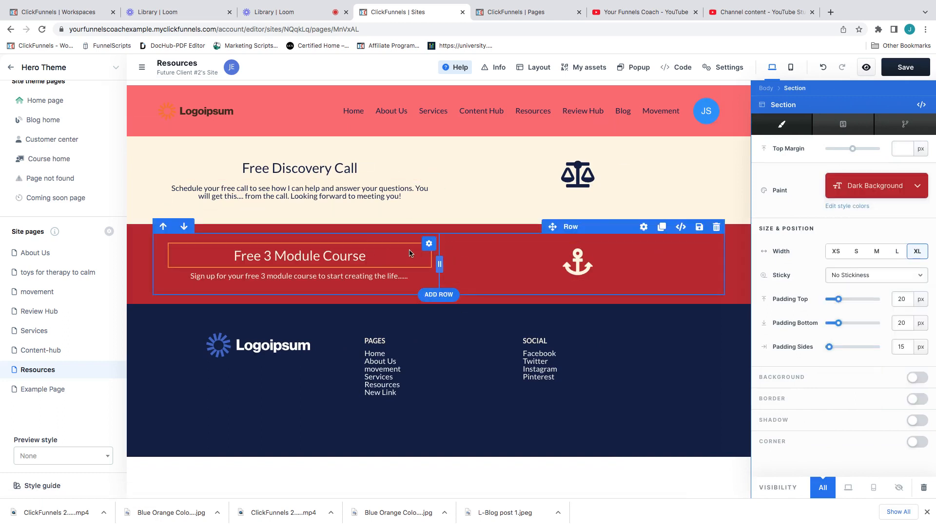
Give the "Free 3 Module Course" text column a Colored Background paint and corner style 3
click(458, 242)
click(873, 187)
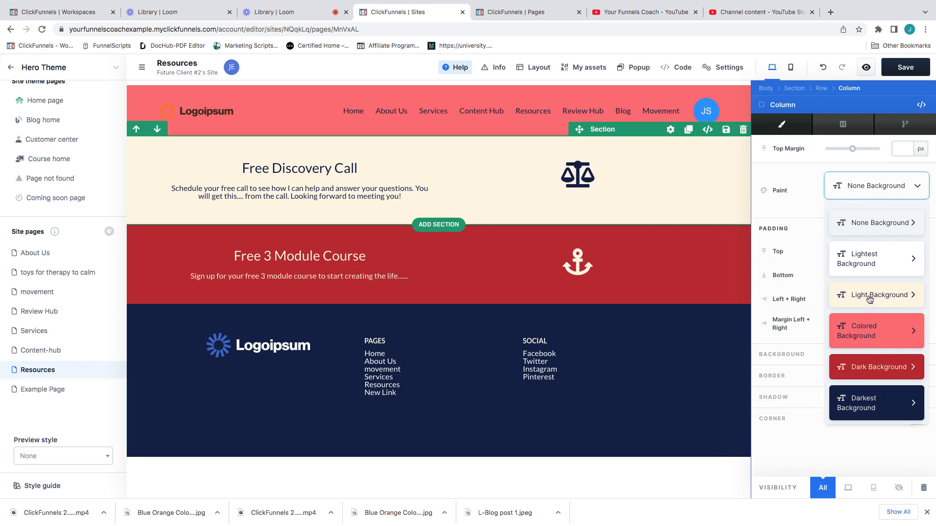
click(871, 339)
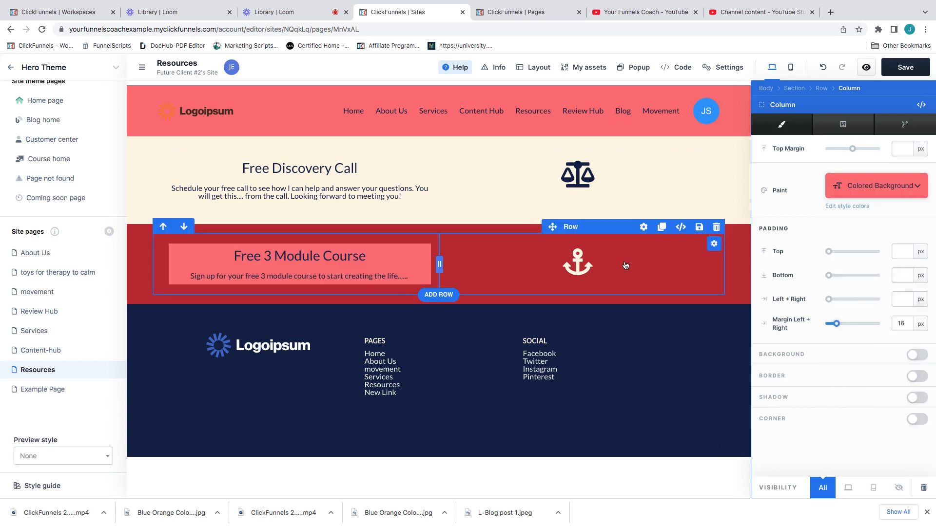
click(917, 419)
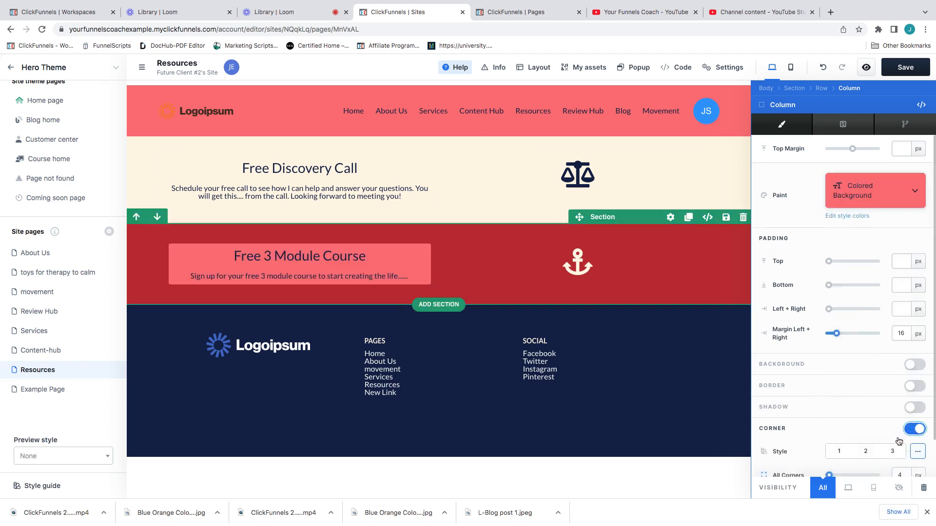
click(886, 454)
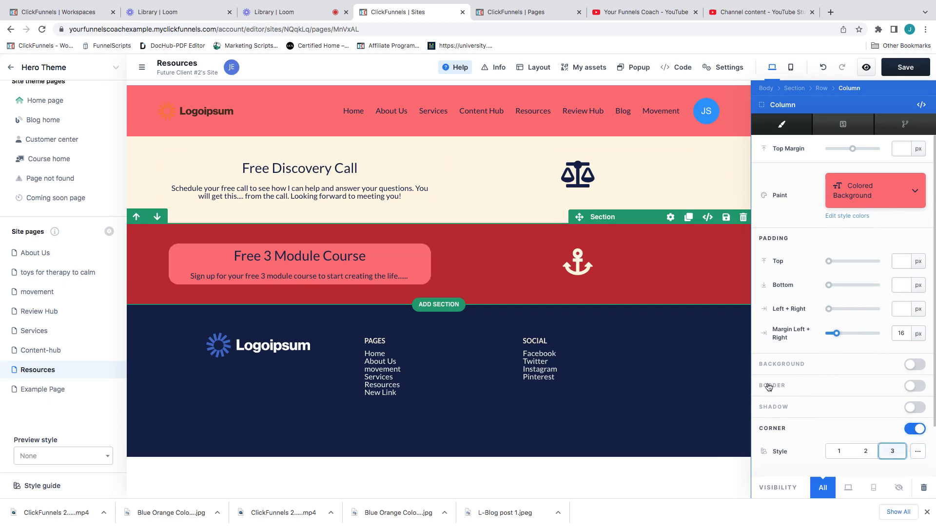
click(420, 250)
click(552, 289)
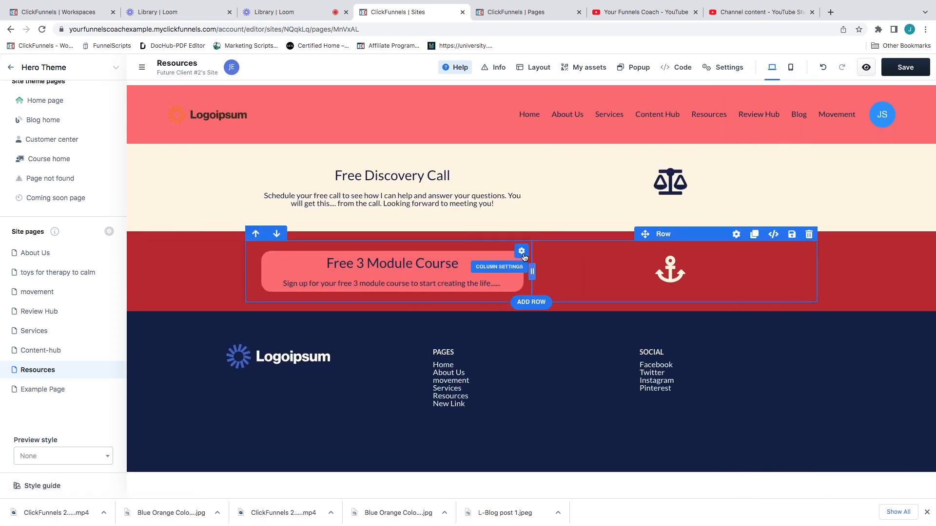
Set the "Free 3 Module Course" text column's paint back to None Background and turn off its corner styling
click(522, 252)
click(907, 186)
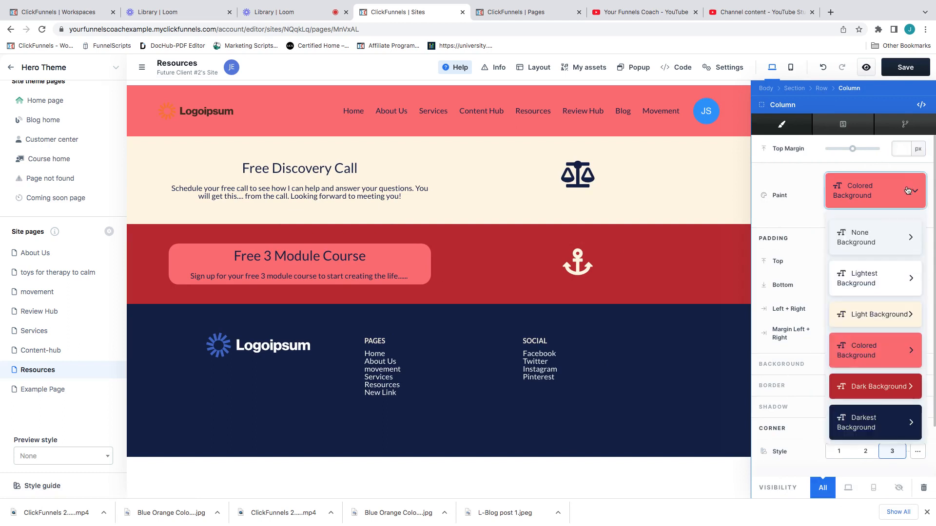
click(886, 245)
scroll(885, 308, down, 2)
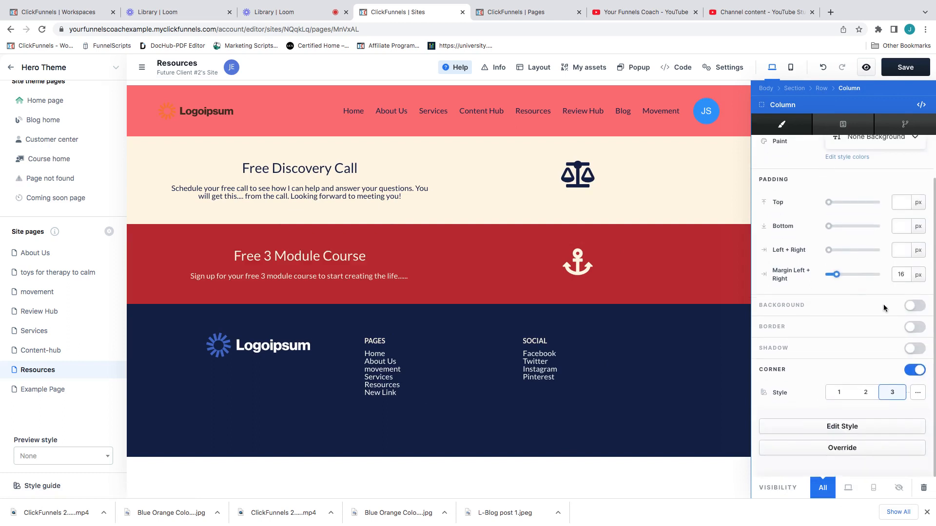
click(914, 370)
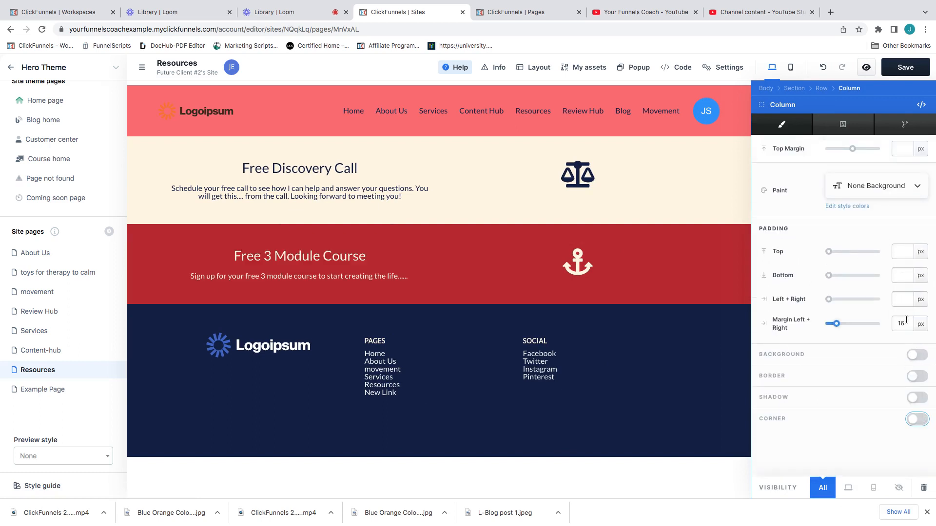
Enable a background on the "Free 3 Module Course" text column using a dog photo from the image gallery, with the image fit centered
click(916, 356)
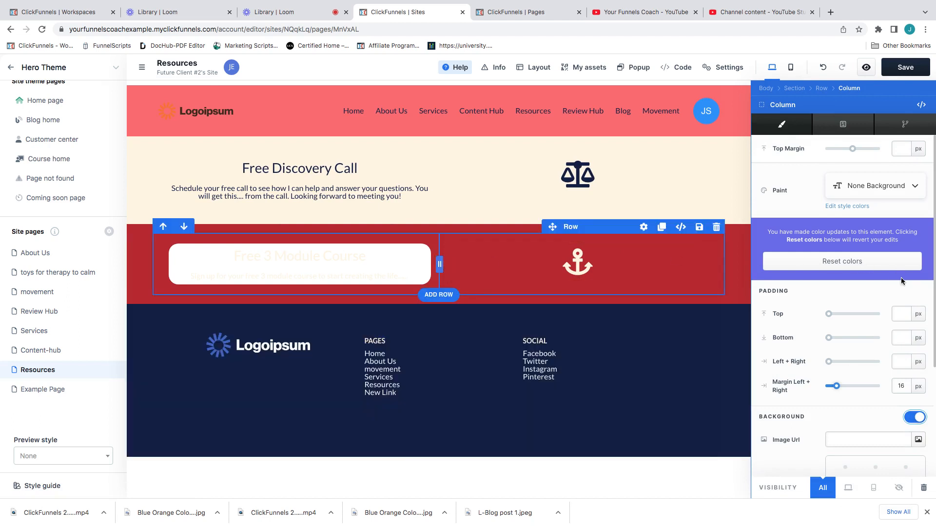
scroll(874, 322, down, 1)
click(918, 427)
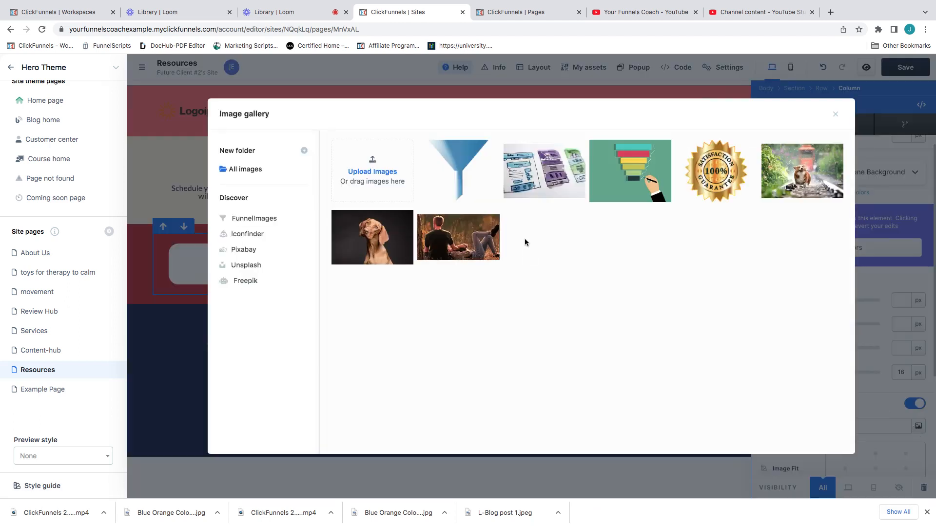
click(807, 190)
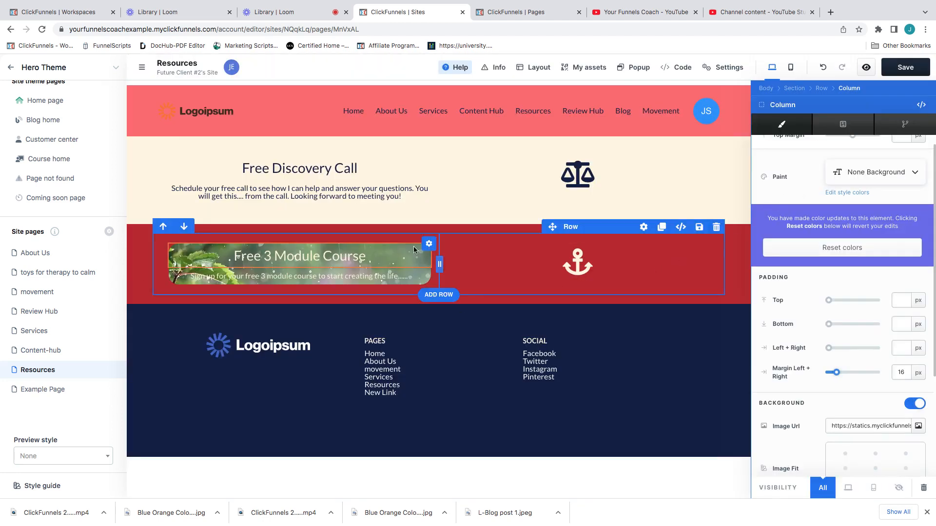
scroll(892, 334, down, 2)
click(876, 402)
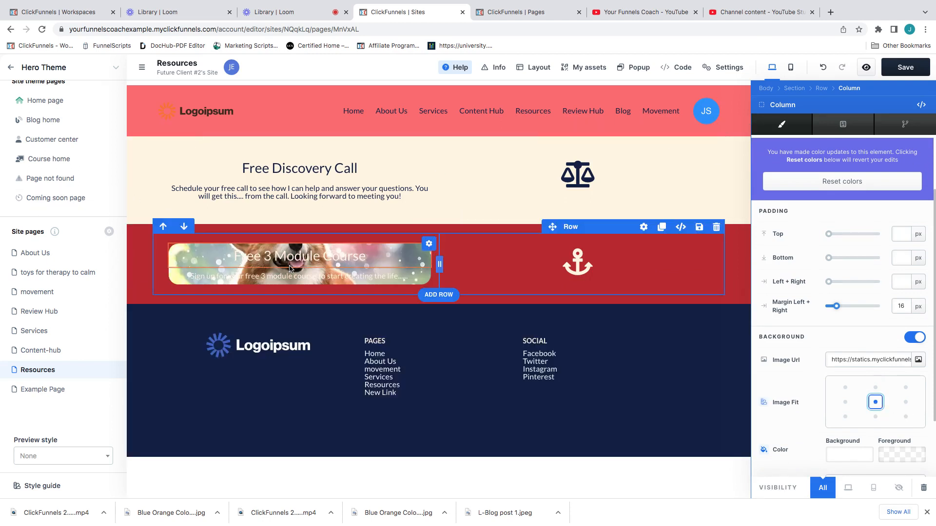
Change the "Free 3 Module Course" headline's color to the recently used dark navy (141e46)
click(351, 238)
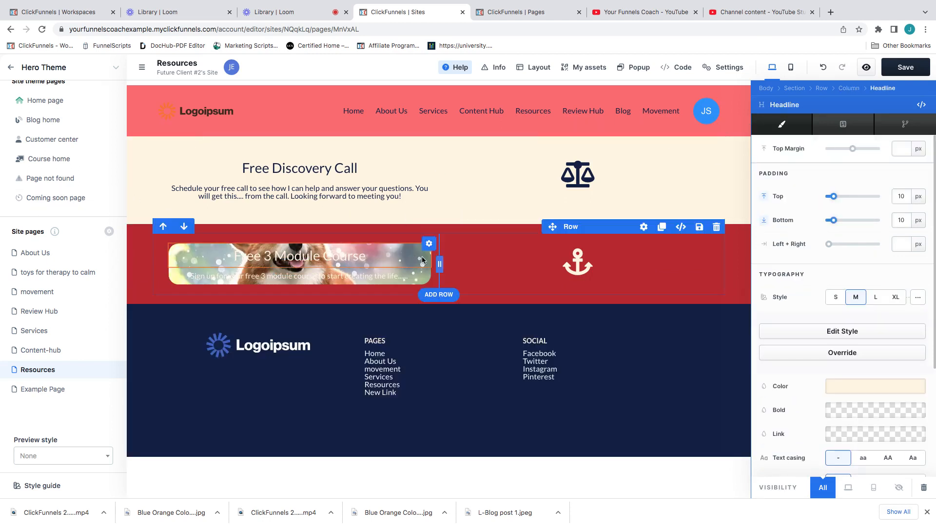
click(838, 386)
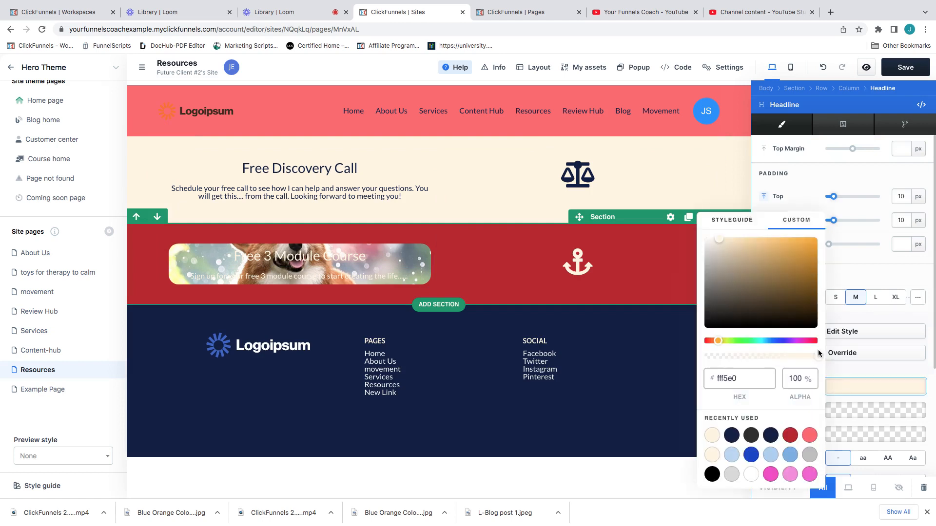
click(791, 434)
click(768, 438)
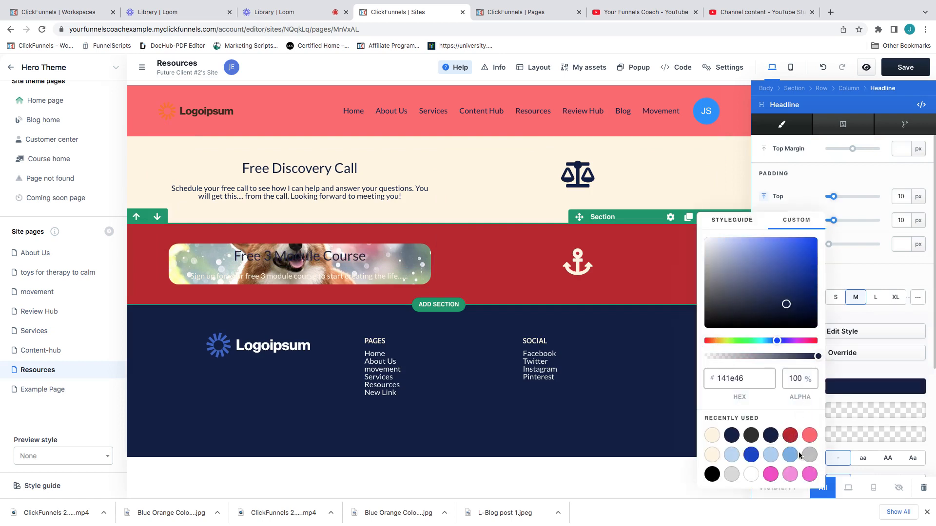
Change the "Free 3 Module Course" headline's color to the recently used red (bb2525) and save the page
click(808, 440)
click(790, 436)
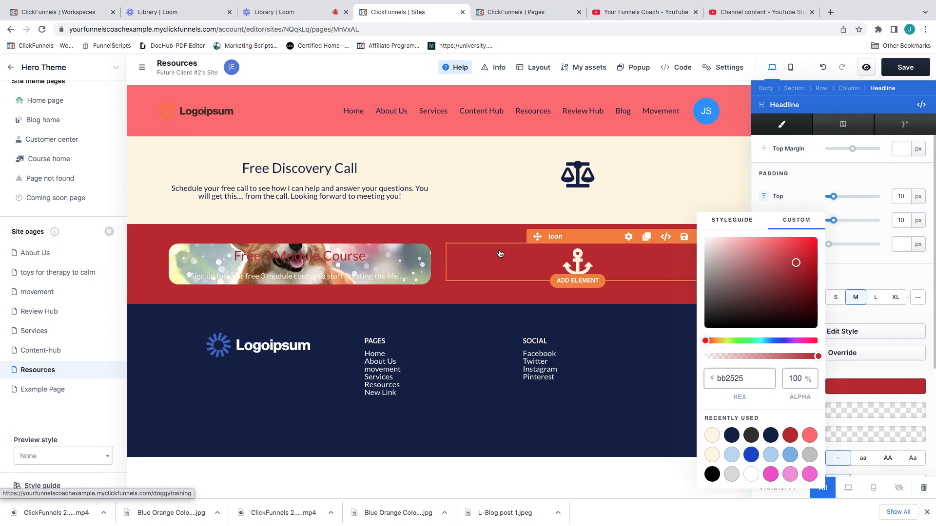
click(831, 179)
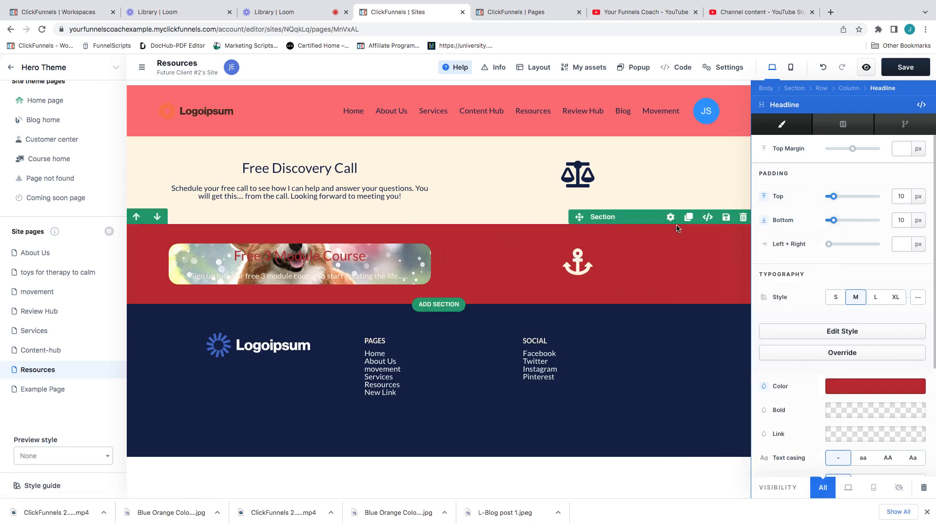
click(906, 69)
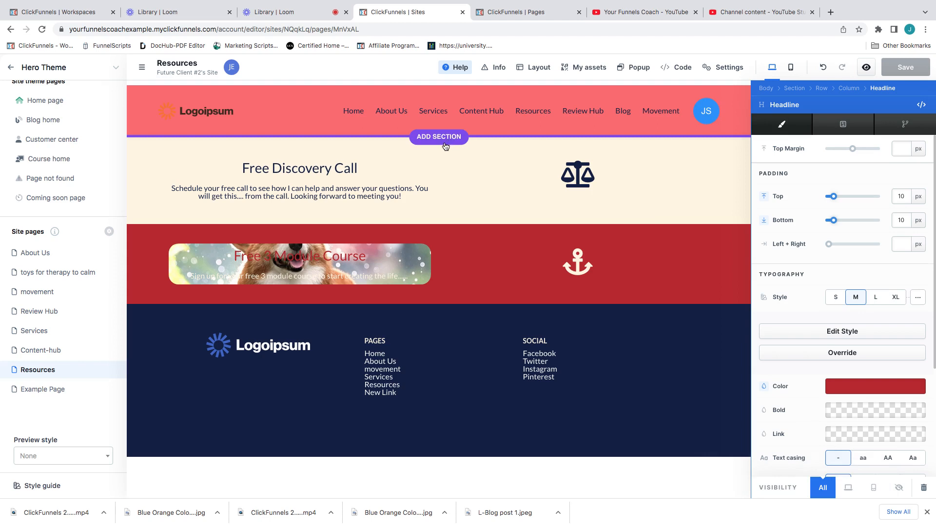
Add a blank full page section below the "Free Discovery Call" section and move it up directly beneath the header
click(441, 225)
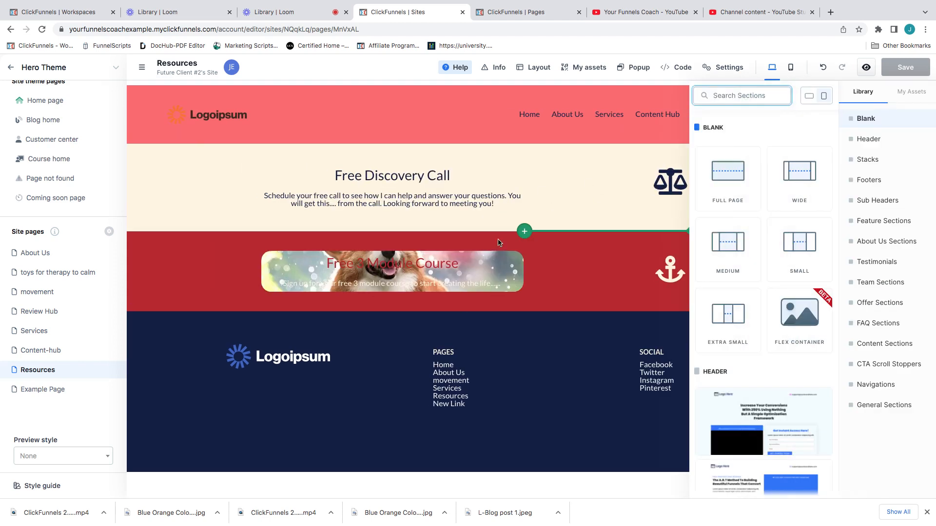
click(727, 176)
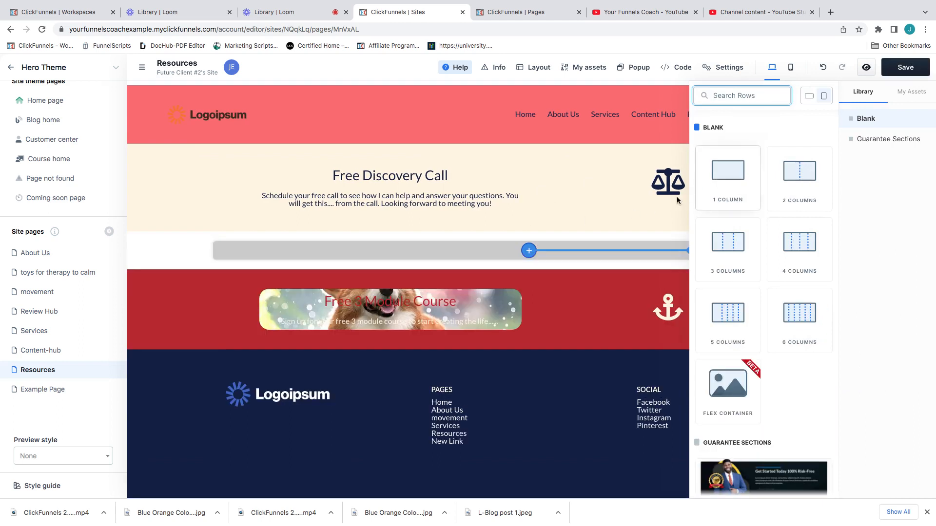
click(206, 241)
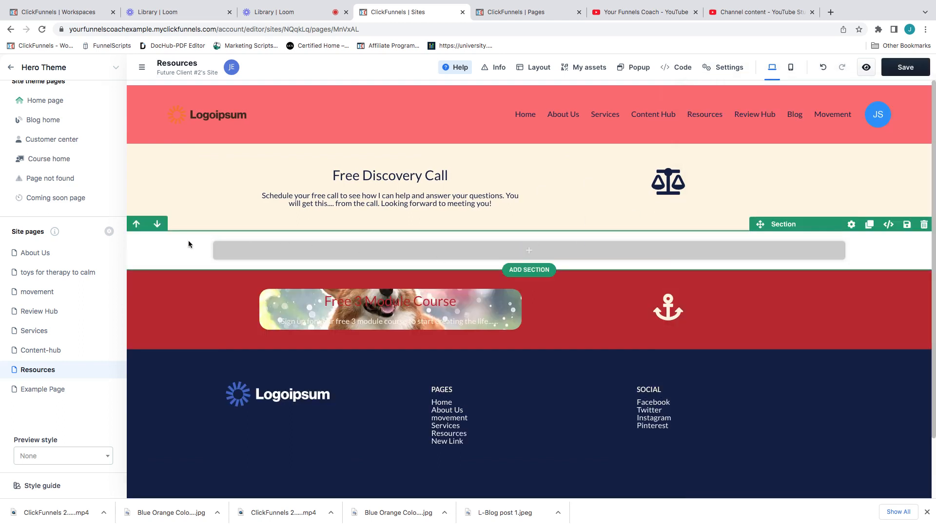
click(136, 224)
Insert a one-column row with a Headline element into the new blank section
click(519, 163)
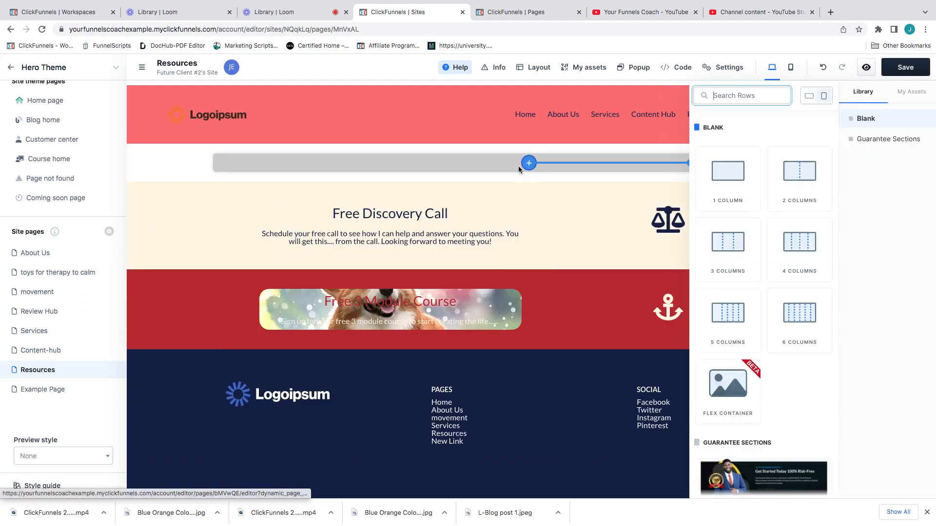
click(727, 174)
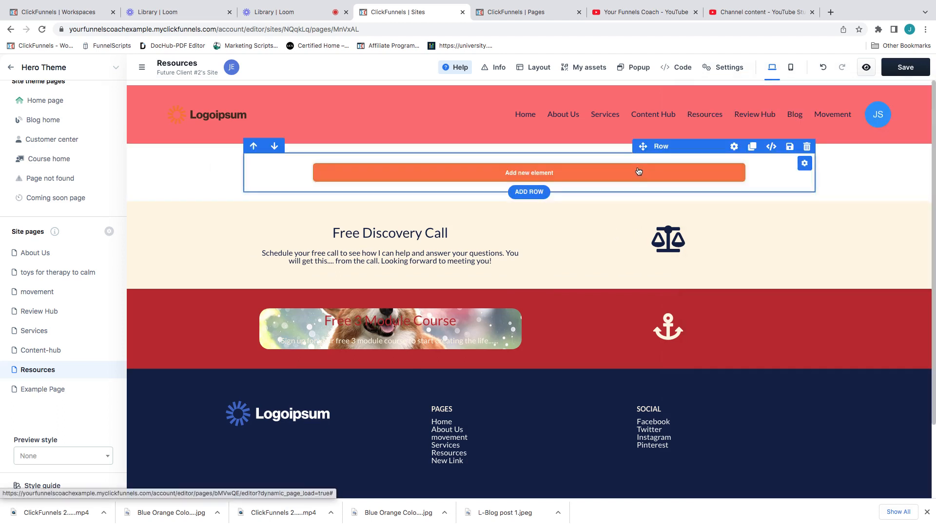
click(619, 176)
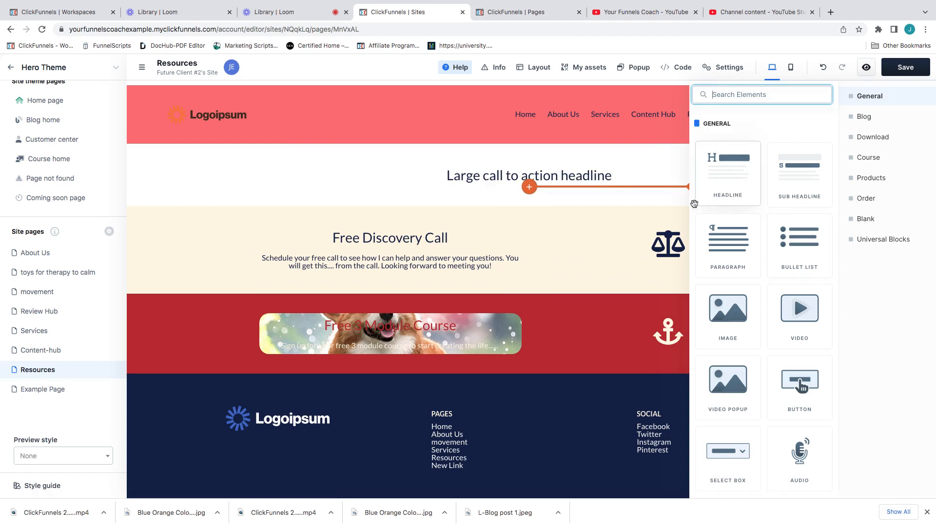
Replace the new headline's placeholder text with "Resources" and align it left
click(615, 179)
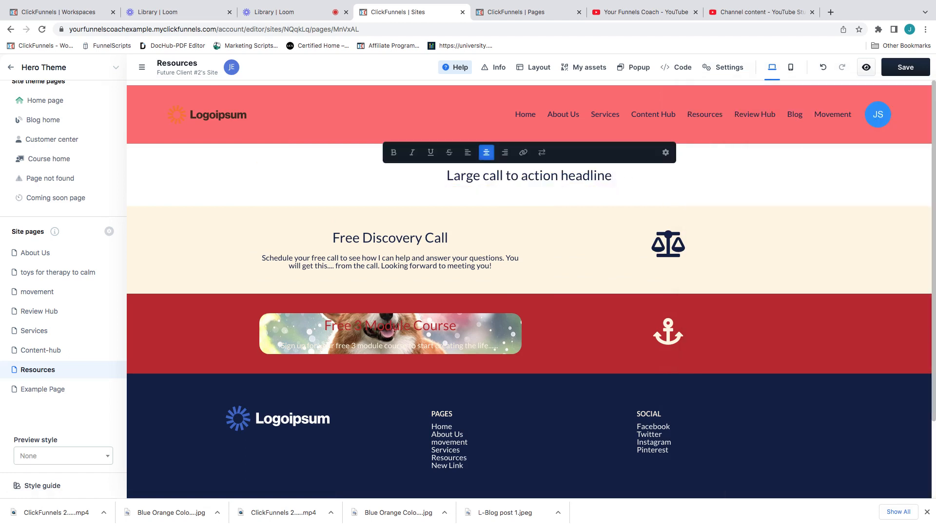
key(BackSpace)
key(BackSpace)
key(BackSpace)
key(BackSpace)
key(BackSpace)
key(BackSpace)
key(BackSpace)
key(BackSpace)
key(BackSpace)
key(BackSpace)
key(BackSpace)
key(BackSpace)
key(BackSpace)
key(BackSpace)
key(BackSpace)
key(BackSpace)
key(BackSpace)
key(BackSpace)
key(BackSpace)
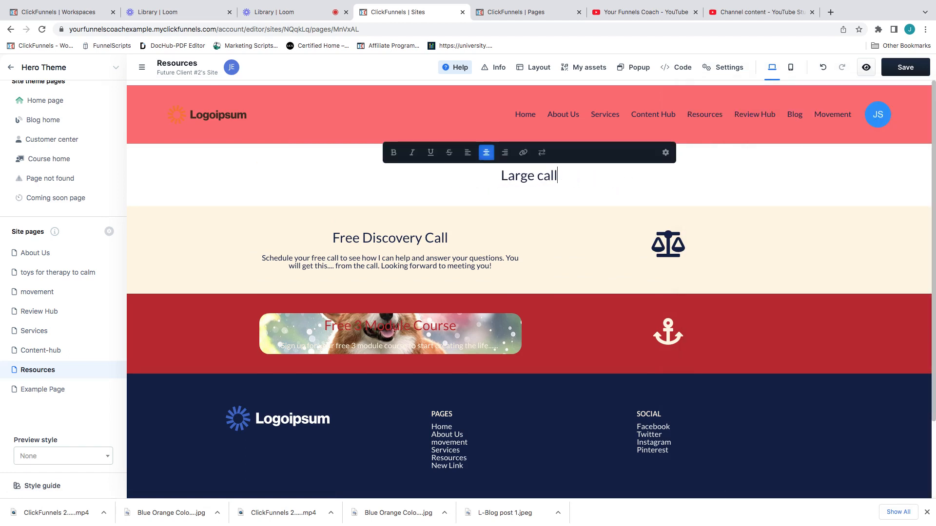
key(BackSpace)
key(BackSpace)
key(BackSpace)
key(BackSpace)
key(BackSpace)
key(BackSpace)
key(BackSpace)
key(BackSpace)
key(BackSpace)
key(BackSpace)
text(Re)
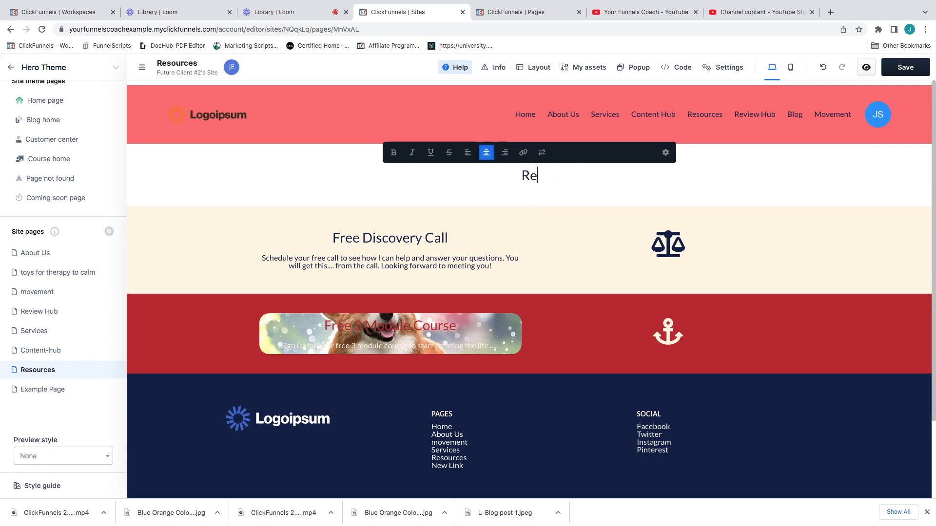
text(sources)
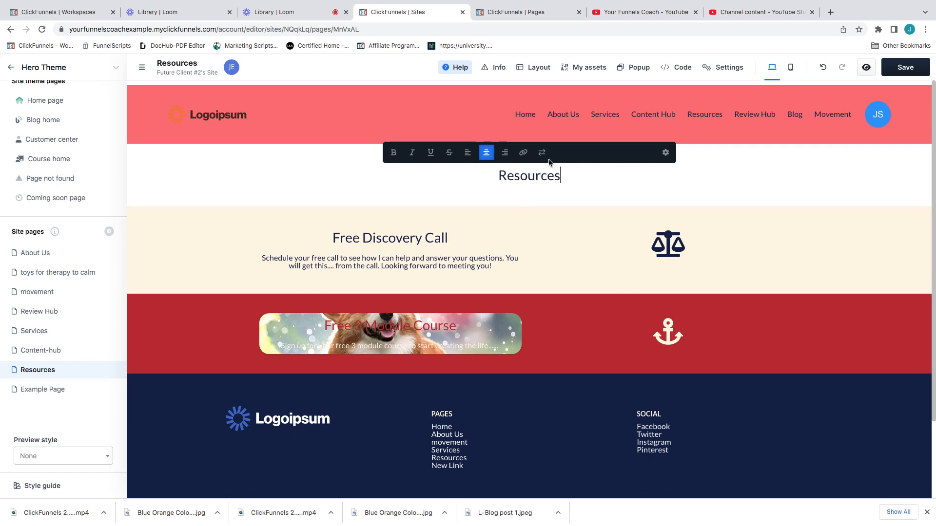
click(468, 153)
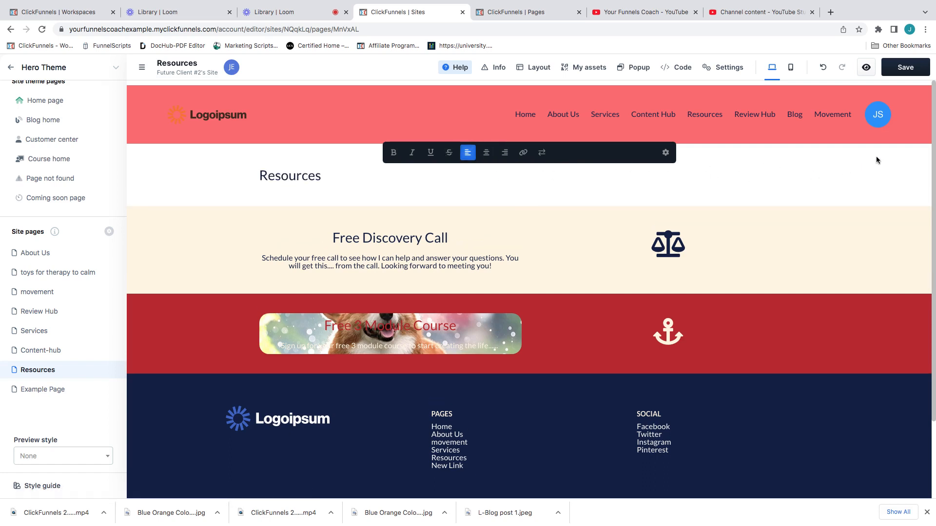
Enable a background on the "Resources" section using the gallery photo of a man seen from behind outdoors
click(713, 162)
click(853, 138)
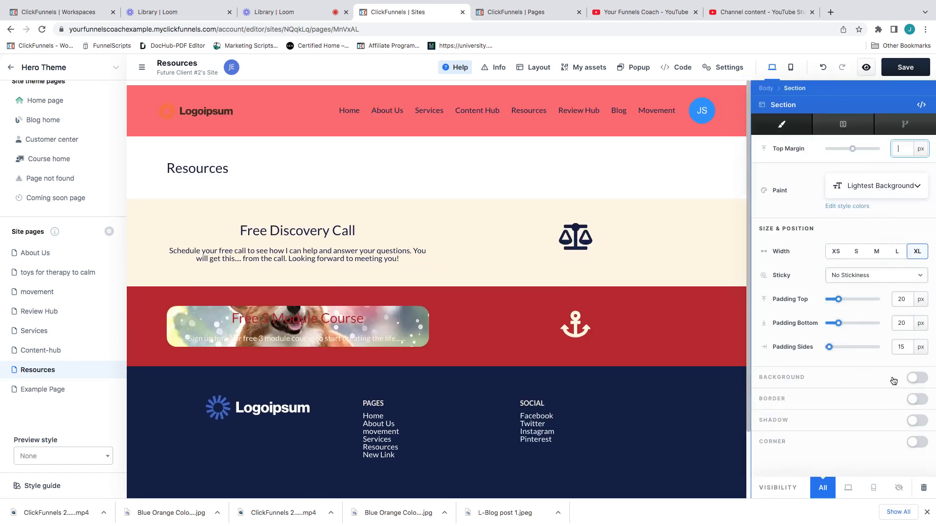
click(915, 378)
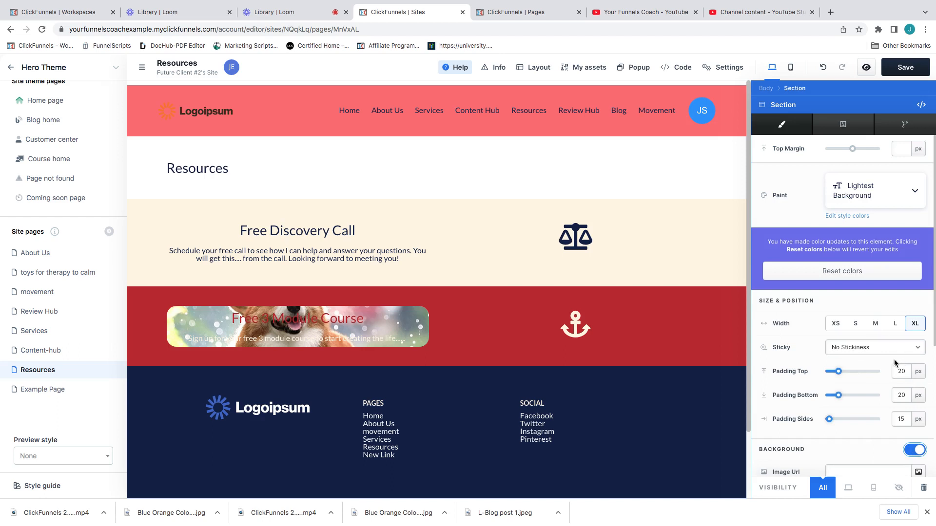
scroll(891, 280, down, 3)
click(918, 311)
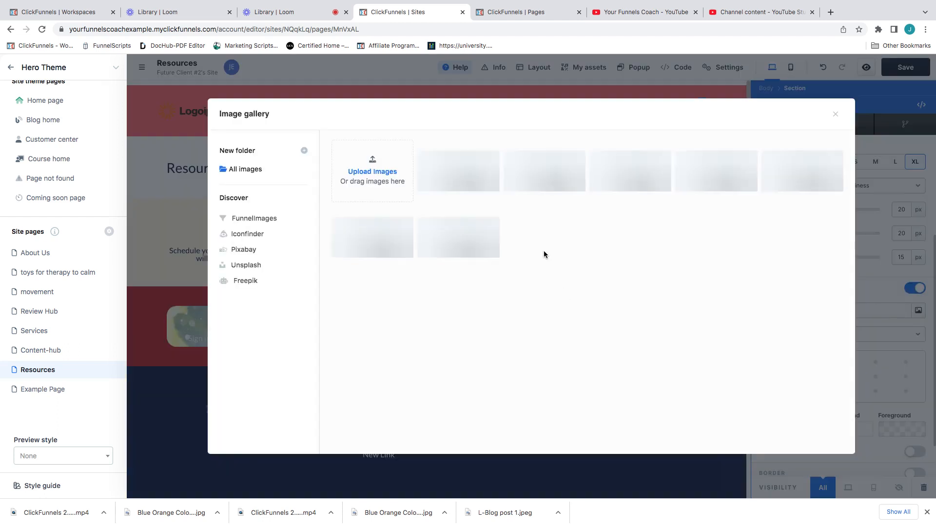
click(465, 245)
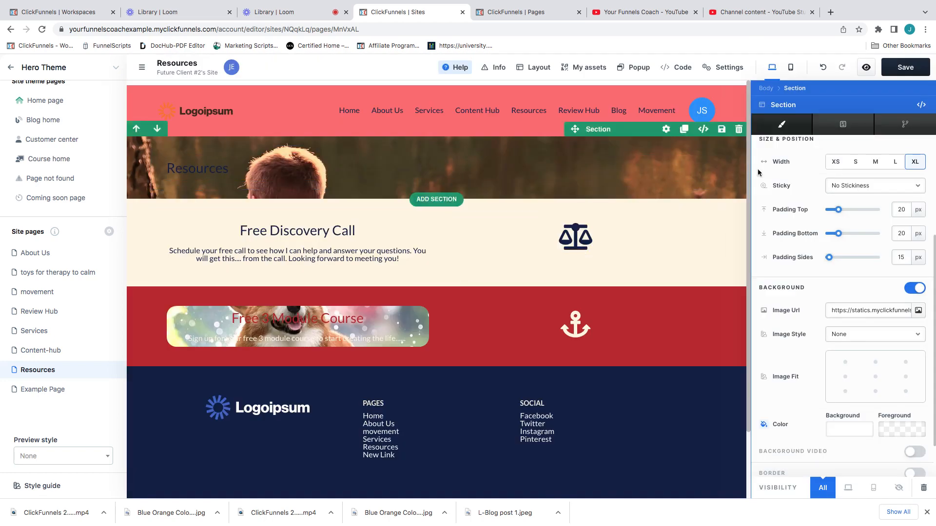
Add several blank lines after the "Resources" headline text to make the section taller
click(331, 181)
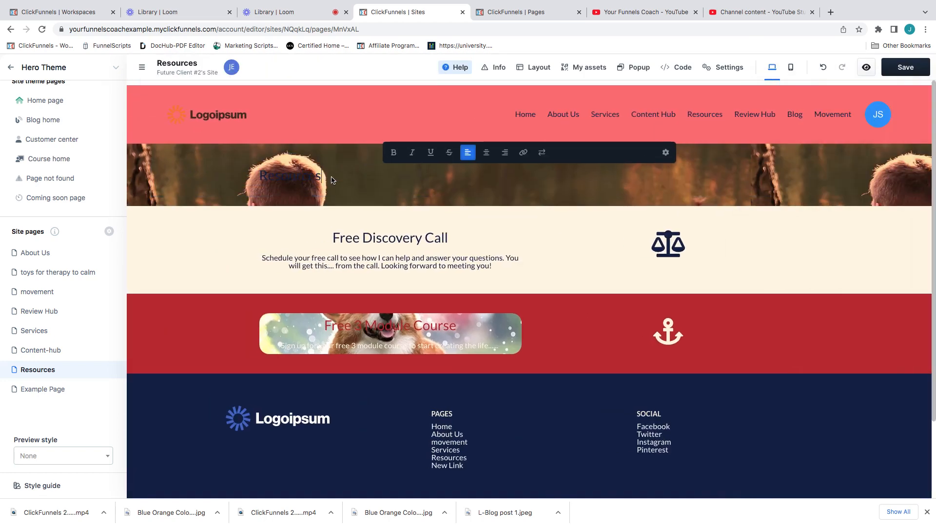
key(Return)
key(Return)
key(Return)
key(Return)
key(Return)
key(Return)
key(Return)
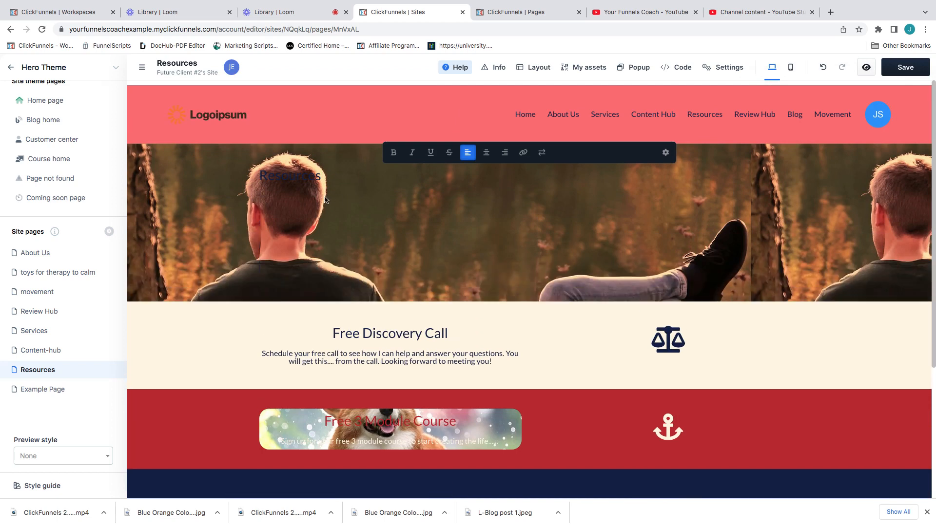
Set the "Resources" headline's color to white (ffffff) and its typography style to XL
click(665, 153)
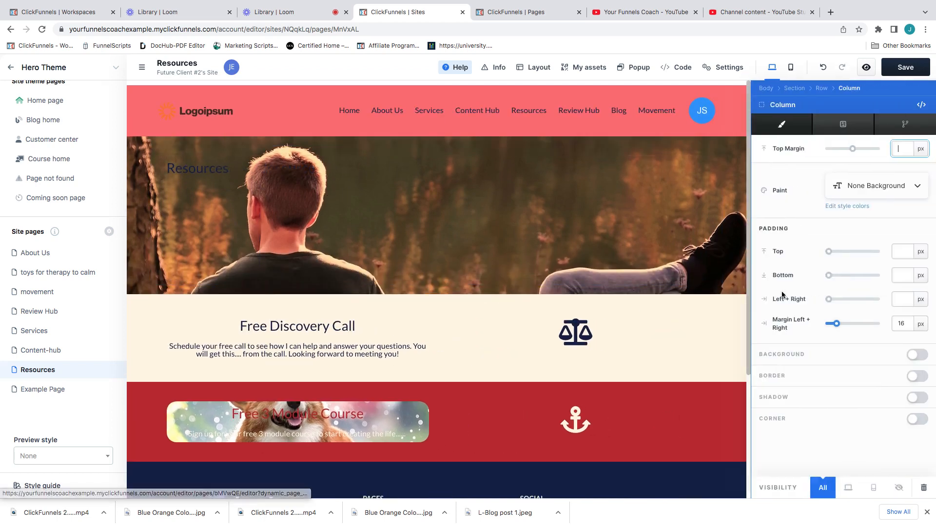
click(240, 173)
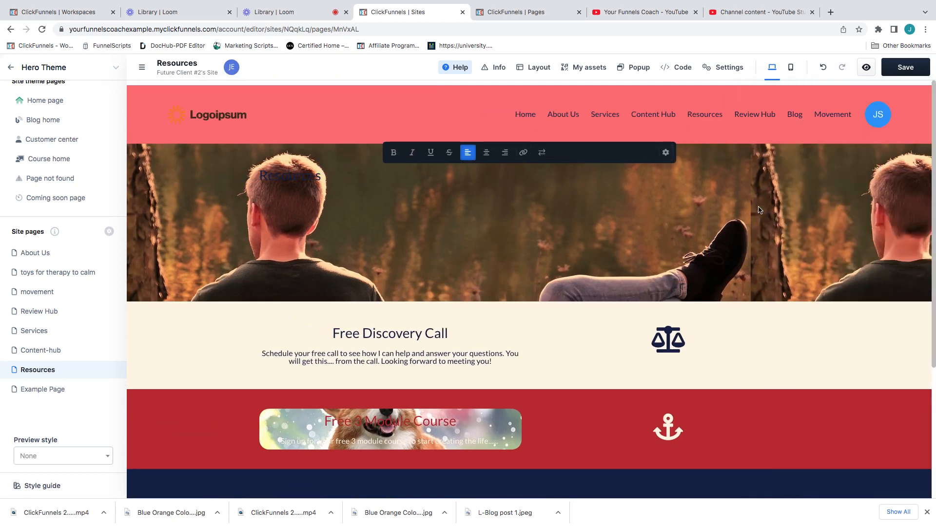
click(834, 207)
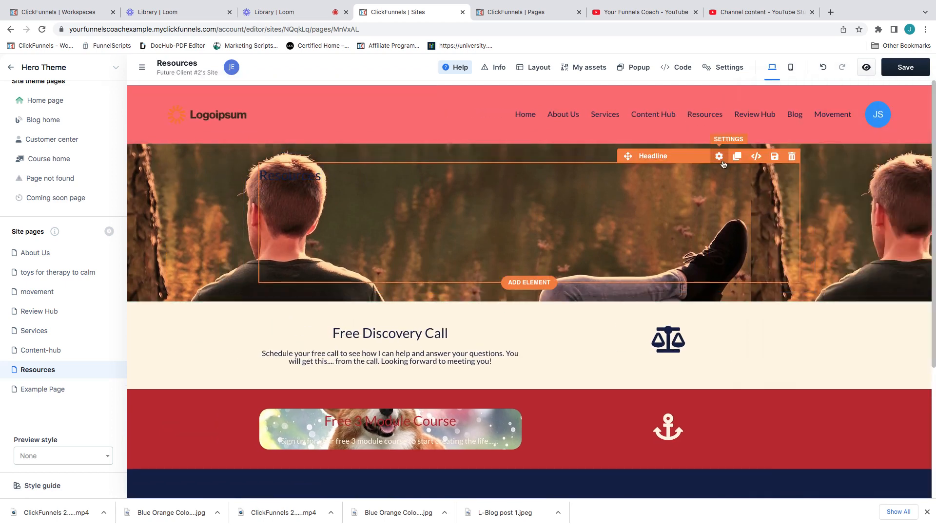
click(720, 157)
click(855, 386)
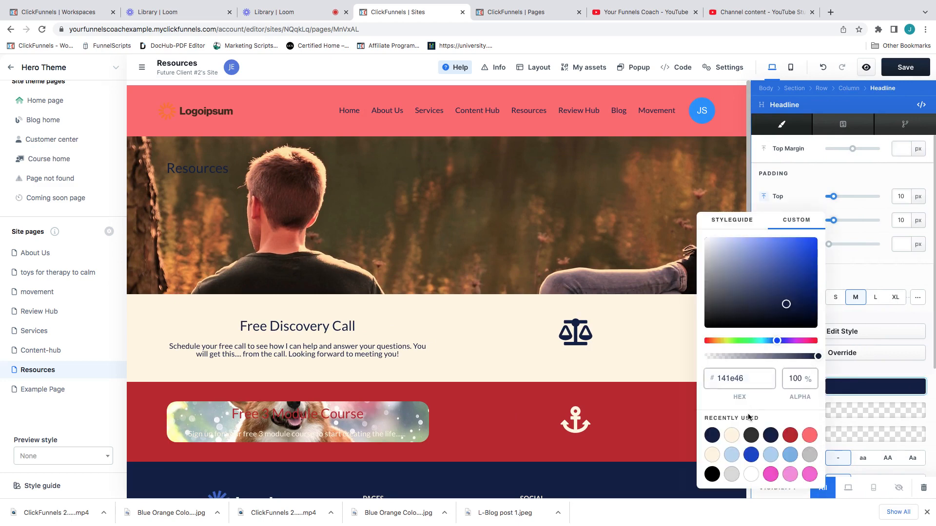
click(751, 475)
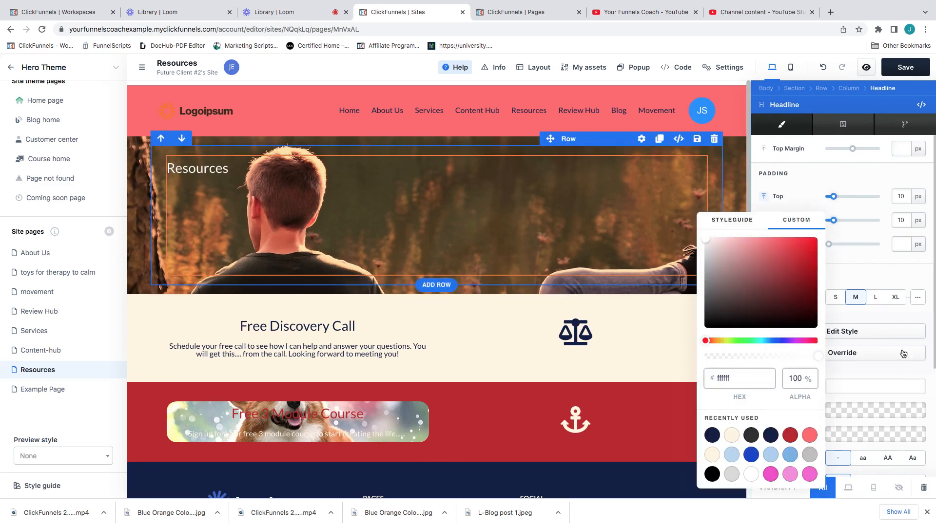
click(900, 290)
click(896, 297)
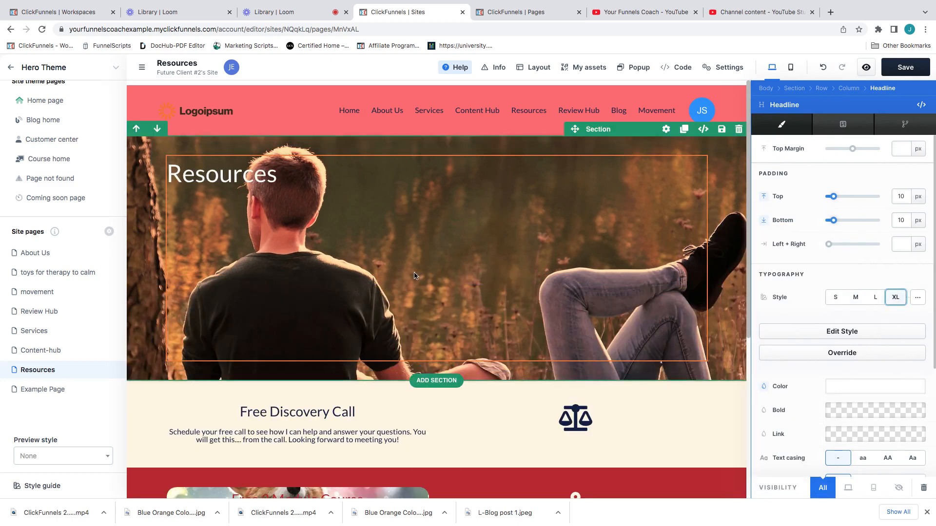
Remove some of the blank lines beneath the "Resources" headline to shorten the section, and review the page
click(281, 284)
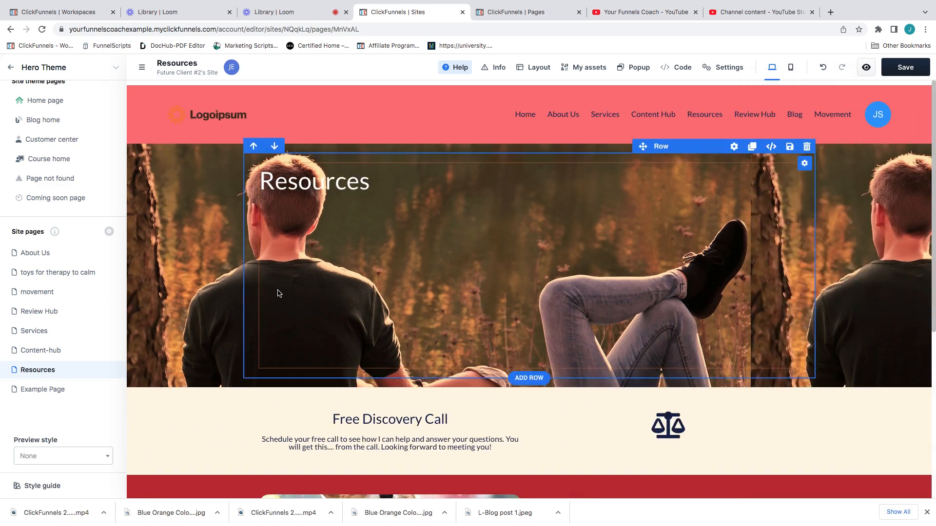
click(277, 291)
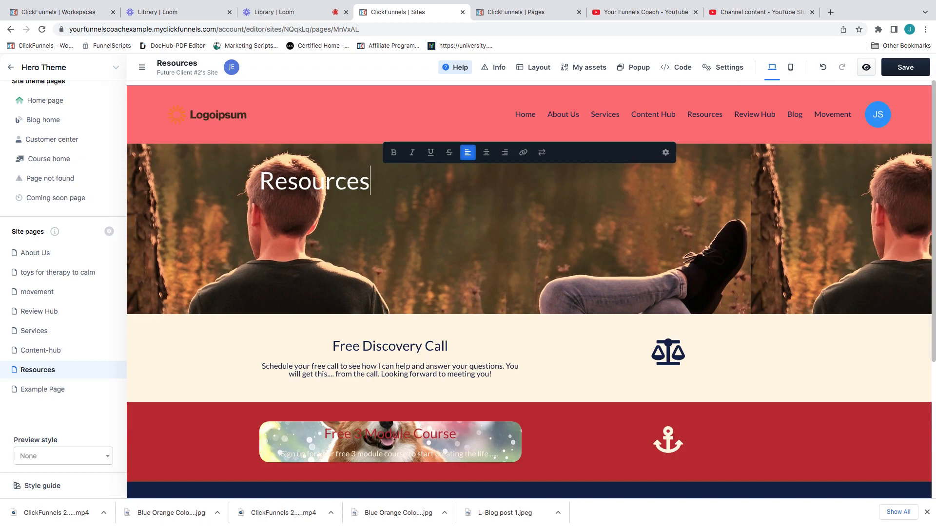
click(690, 288)
scroll(780, 240, down, 4)
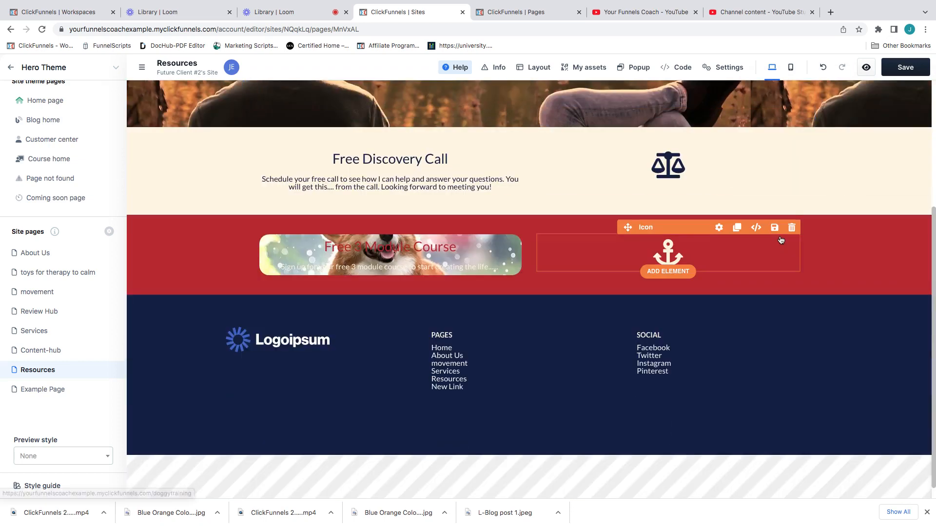
scroll(780, 240, up, 4)
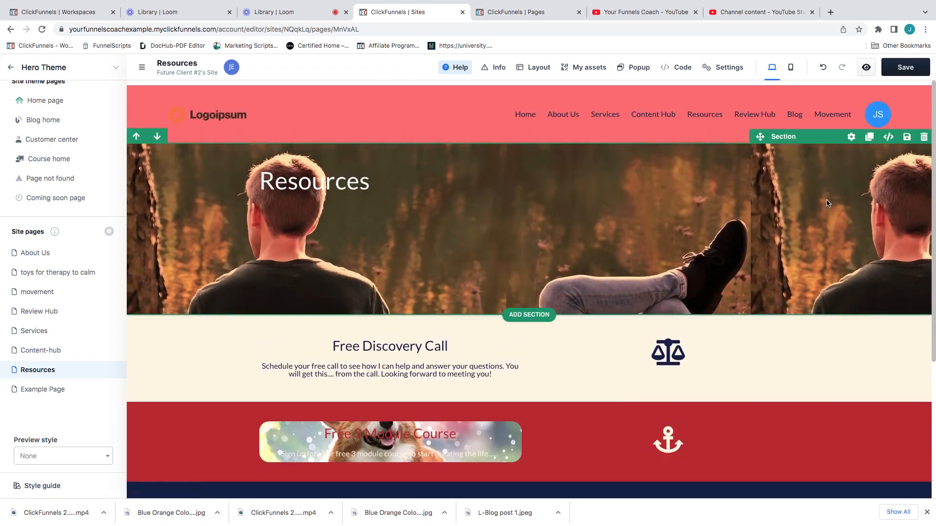